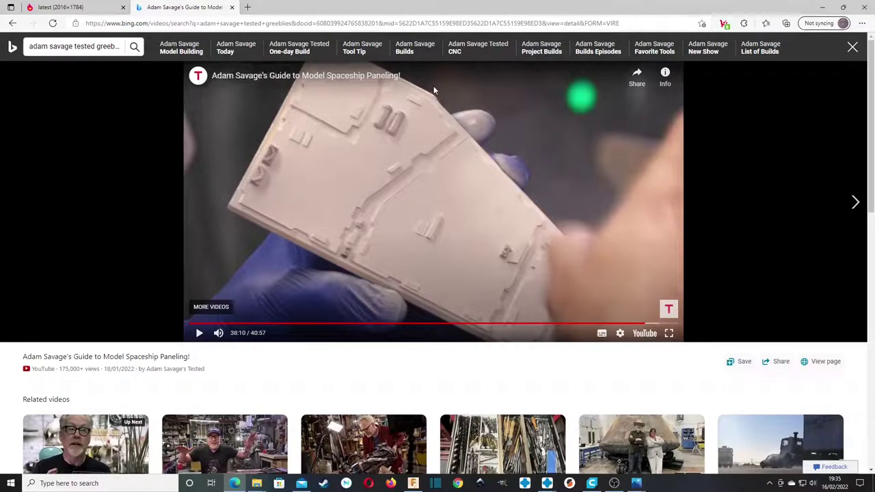
Step: View the "From the G Field" tank illustration in the browser, and switch to the rng linear tank model in Autodesk Fusion 360
left_click(71, 10)
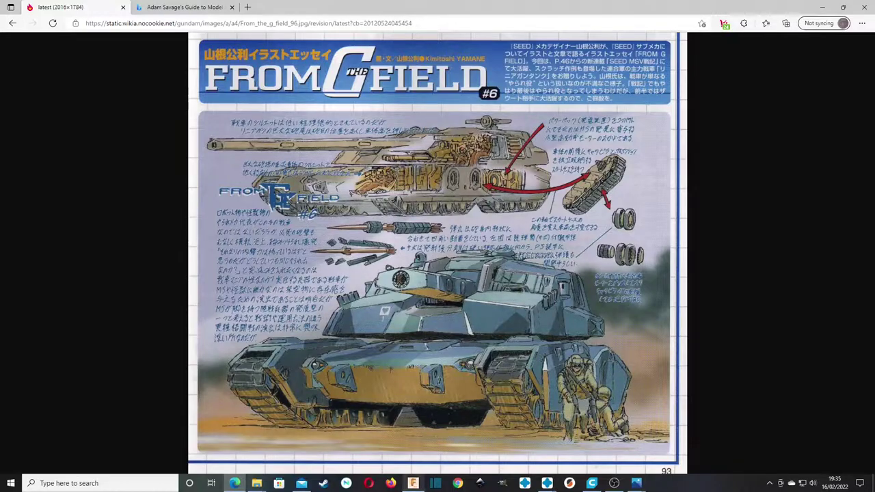
left_click(413, 484)
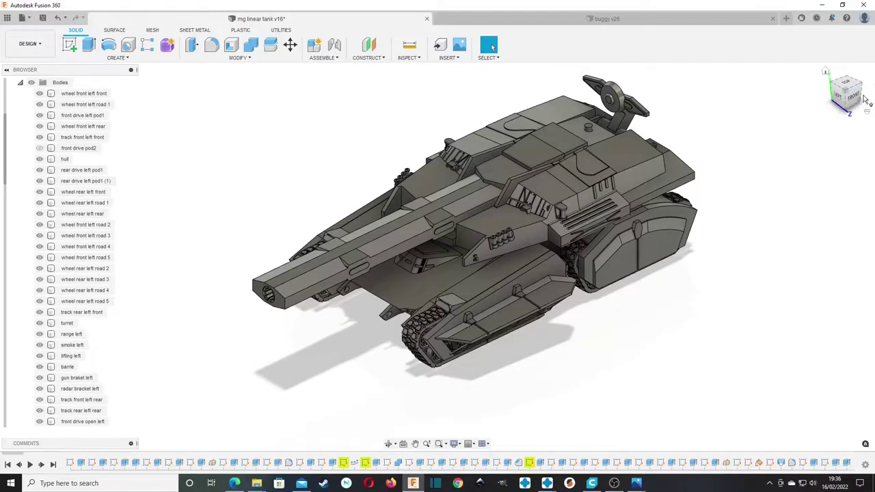
Step: Examine the front of the tank's hull, including the two towing brackets, the raised cabin and the front tracks
mouse_move(845, 97)
left_mouse_down()
mouse_move(873, 85)
mouse_move(840, 77)
mouse_move(859, 95)
mouse_move(850, 81)
left_mouse_up()
scroll(413, 256, "up", 4)
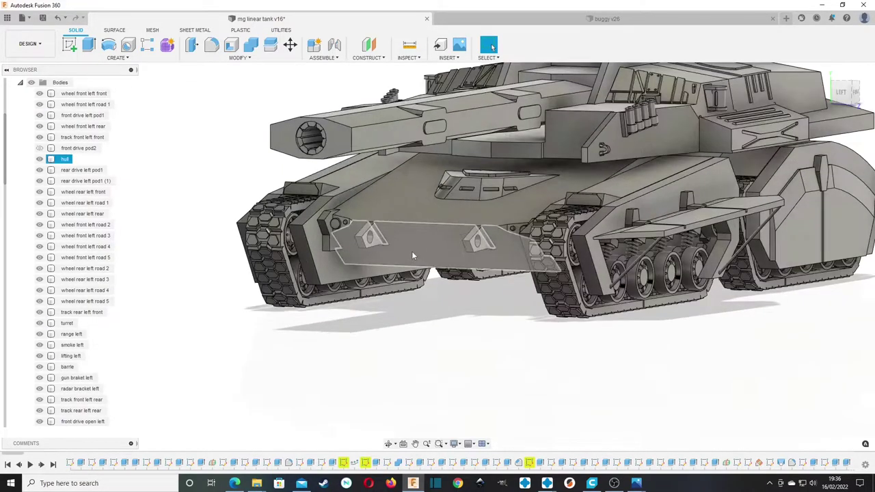
scroll(412, 256, "up", 1)
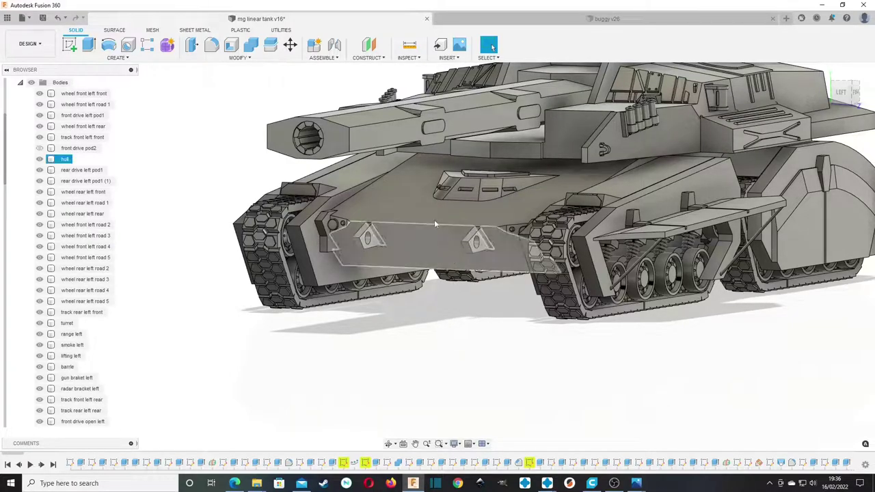
left_click(850, 95)
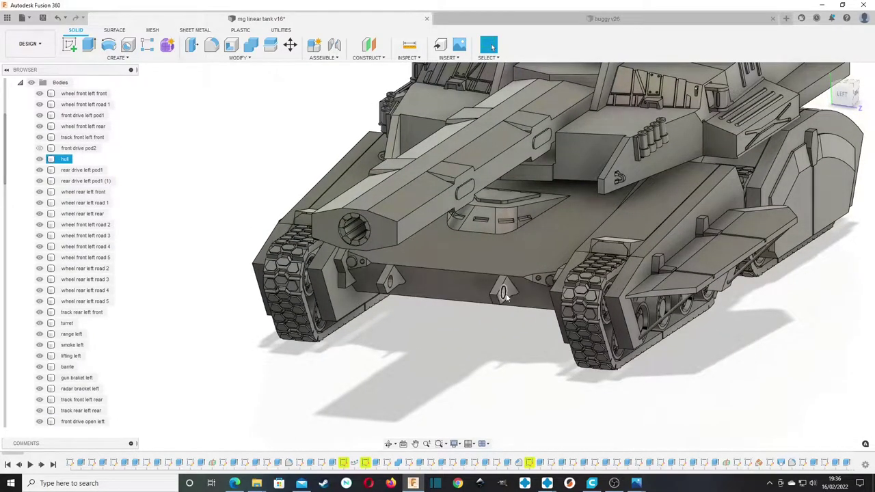
scroll(489, 296, "up", 5)
left_click_drag(846, 95, 838, 96)
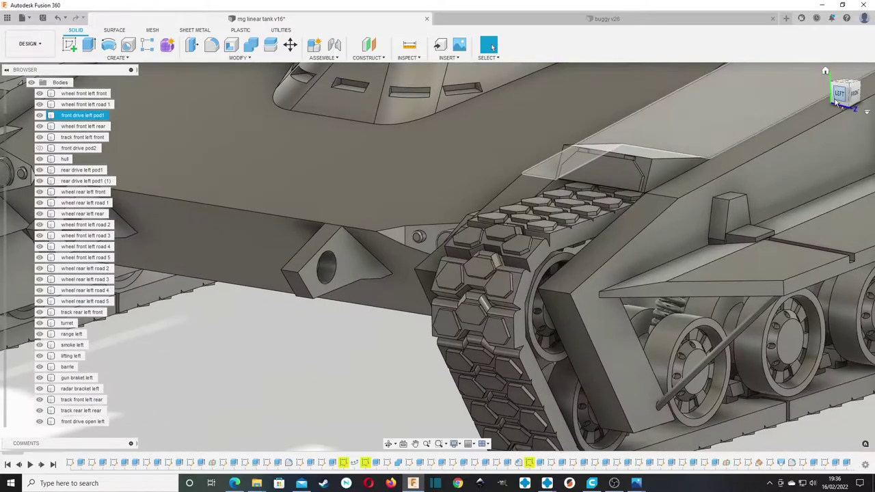
scroll(307, 286, "up", 3)
scroll(335, 263, "down", 7)
scroll(342, 266, "down", 1)
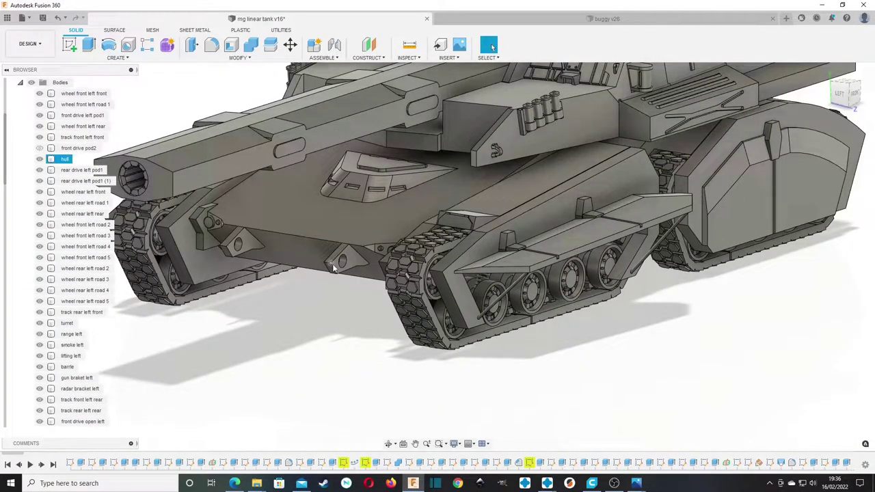
middle_click_drag(231, 258, 268, 301)
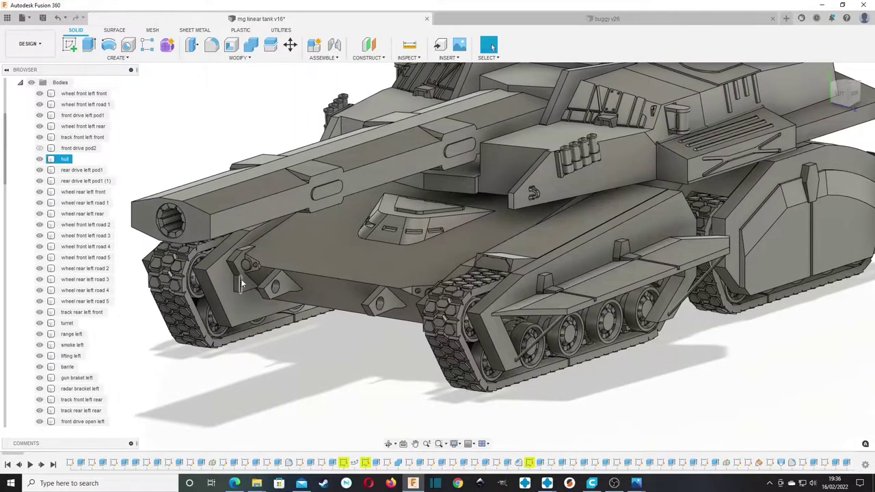
left_click(333, 289)
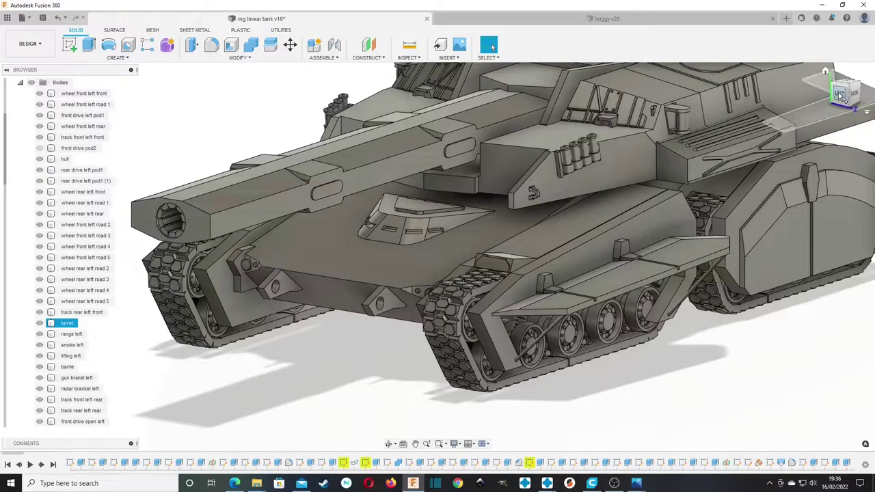
middle_click_drag(787, 143, 568, 264, "shift")
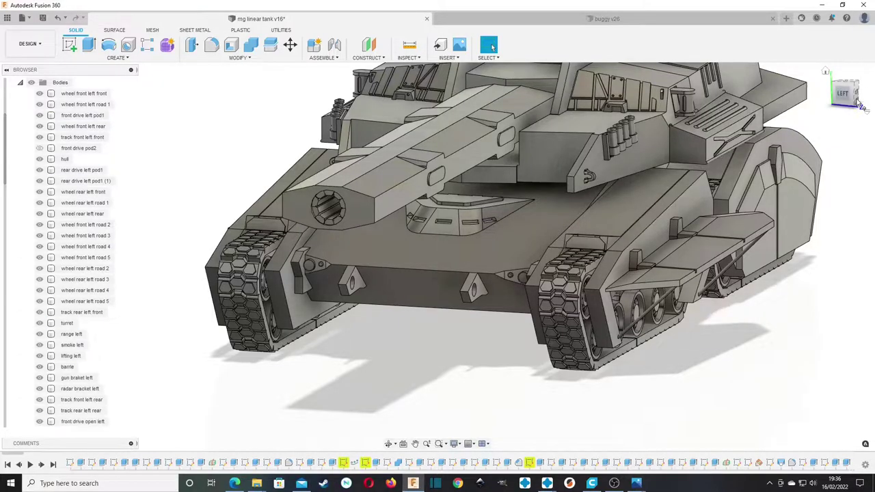
mouse_move(846, 102)
left_mouse_down()
mouse_move(822, 103)
mouse_move(825, 109)
left_mouse_up()
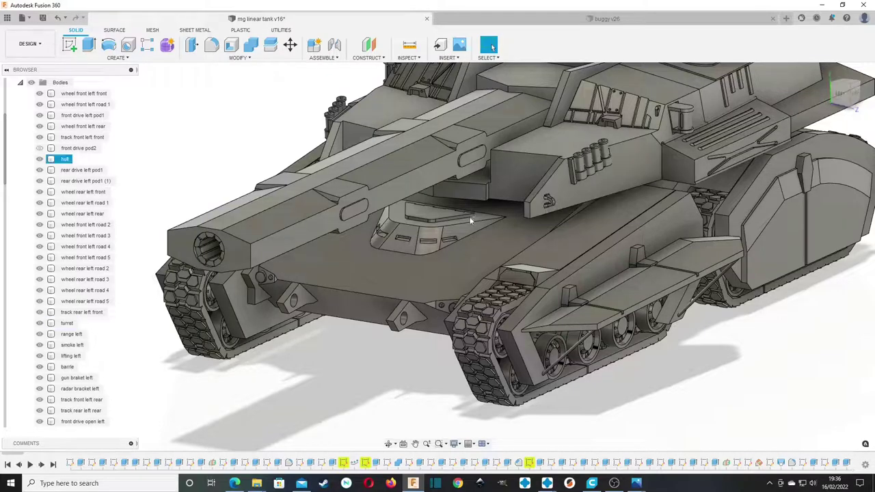
left_click(845, 101)
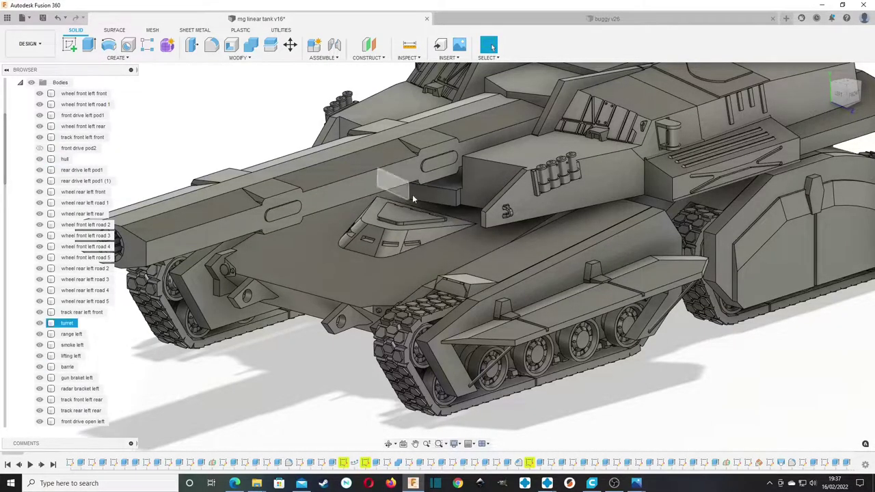
Step: Examine the front left drive pod with its raised side skirt, and compare it with the tank illustration in the browser
scroll(410, 218, "up", 3)
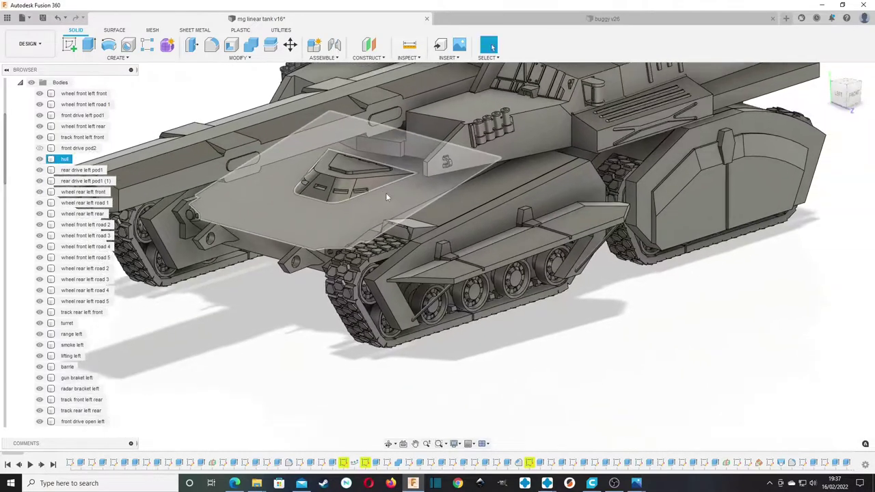
scroll(372, 286, "up", 5)
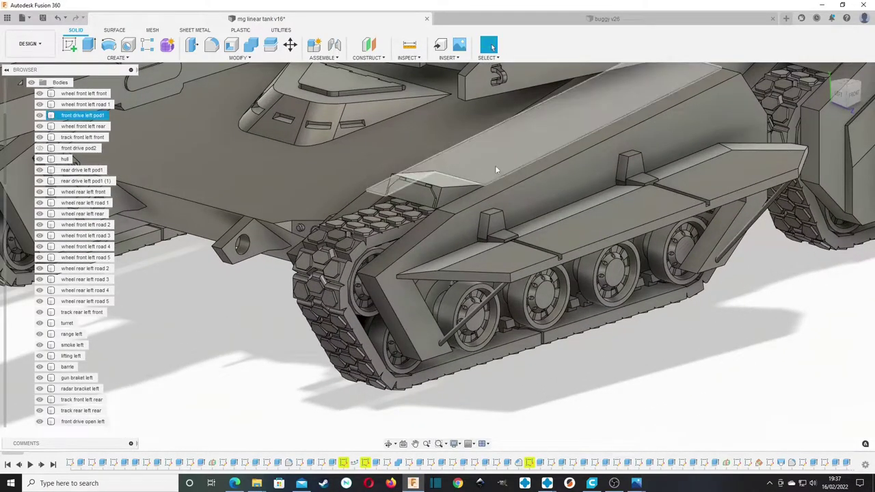
middle_click_drag(556, 173, 496, 165)
left_click_drag(853, 93, 819, 77)
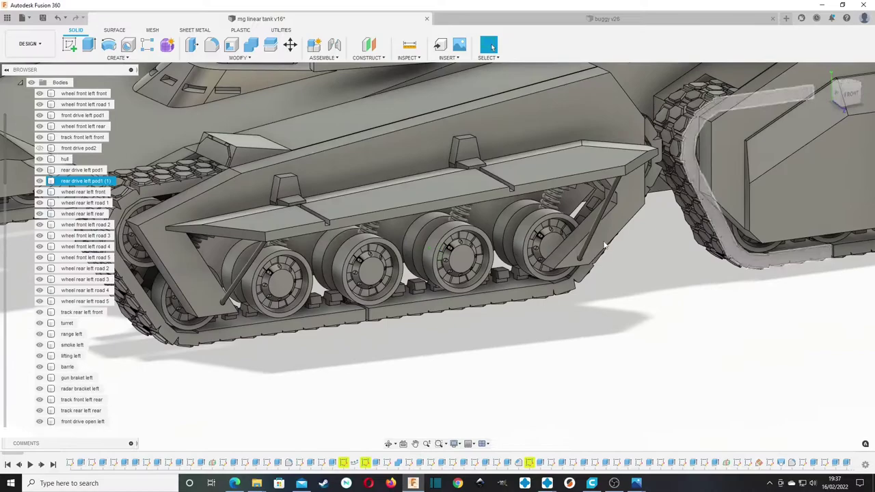
left_click(235, 483)
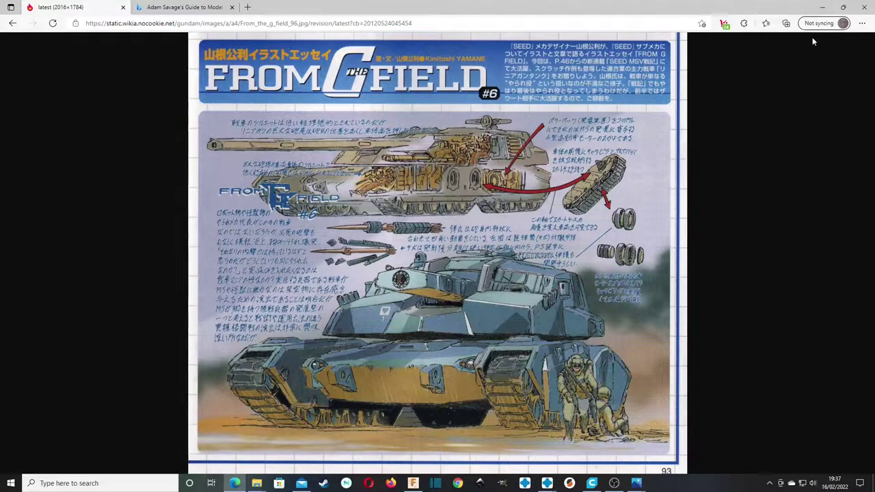
left_click(817, 7)
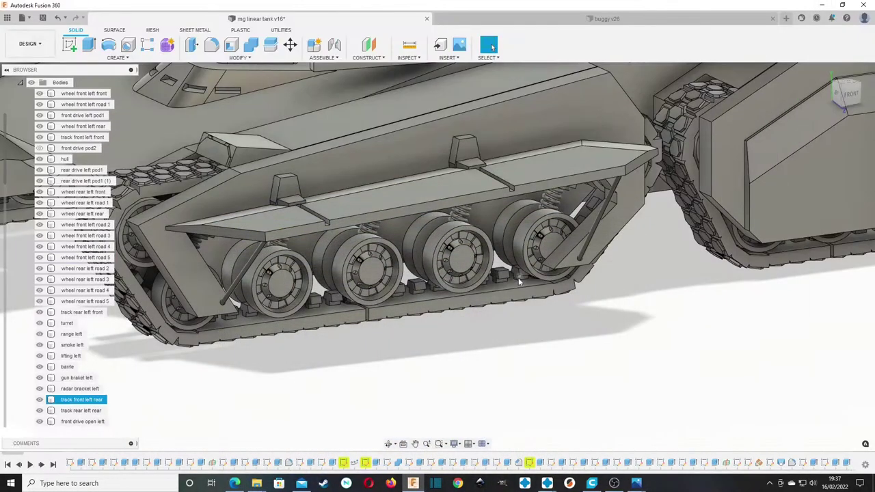
Step: Examine the suspension springs, road wheels and skirt support struts beneath the front left pod's raised skirt
middle_click_drag(366, 228, 588, 223)
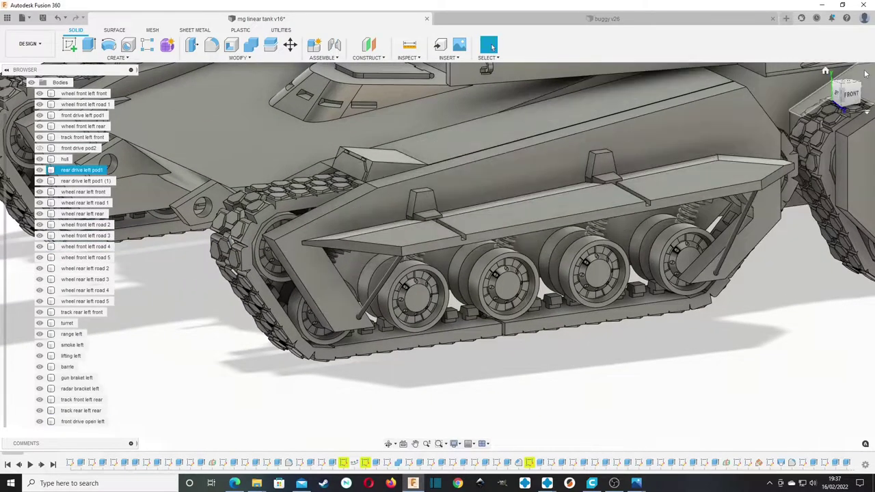
left_click(855, 91)
middle_click_drag(481, 316, 521, 365)
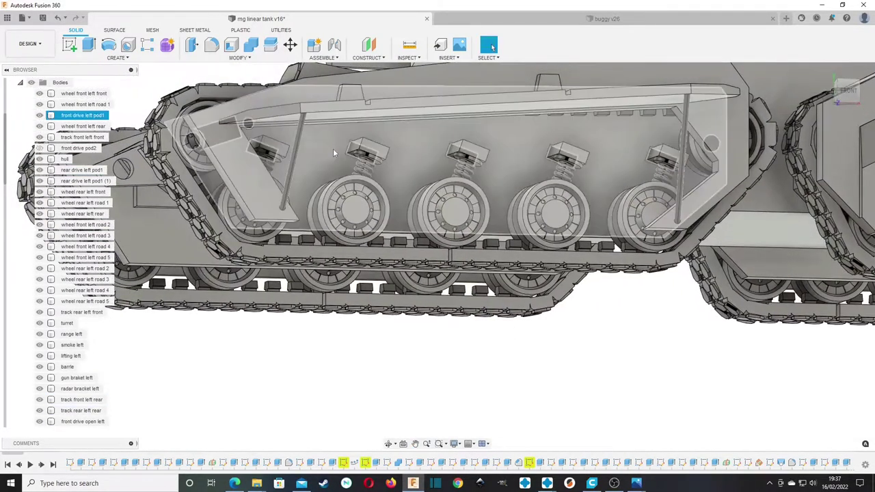
left_click(64, 159)
left_click(843, 93)
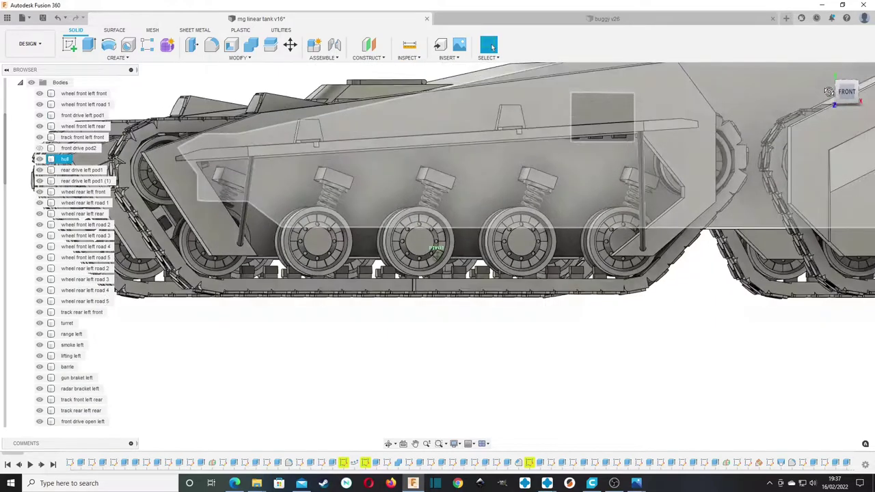
middle_click_drag(387, 302, 645, 316)
scroll(335, 175, "up", 4)
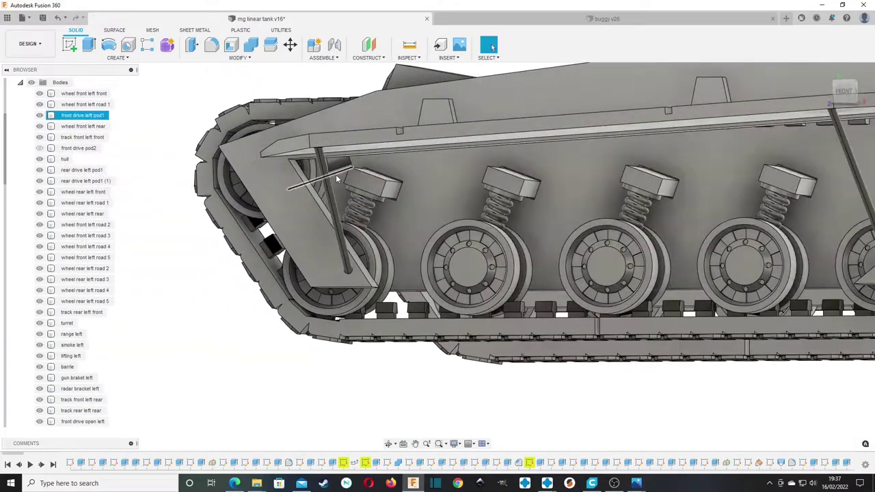
left_click_drag(848, 97, 847, 80)
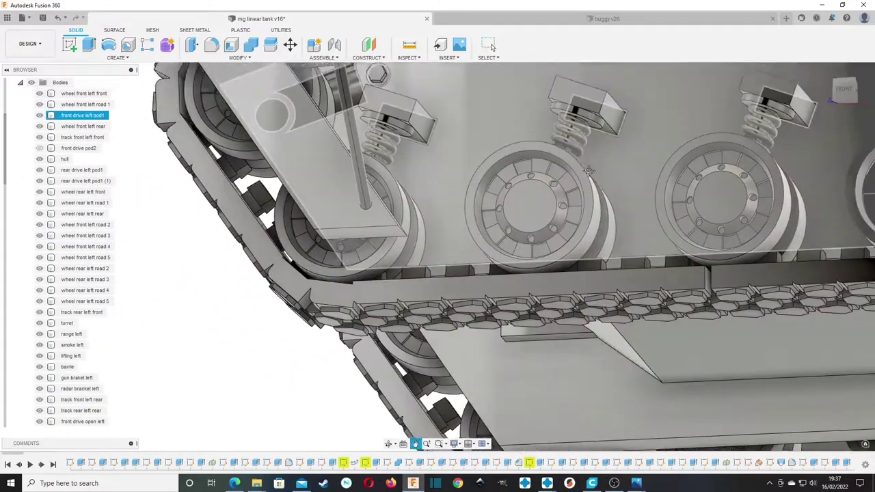
middle_click_drag(369, 82, 374, 165)
scroll(413, 176, "down", 4)
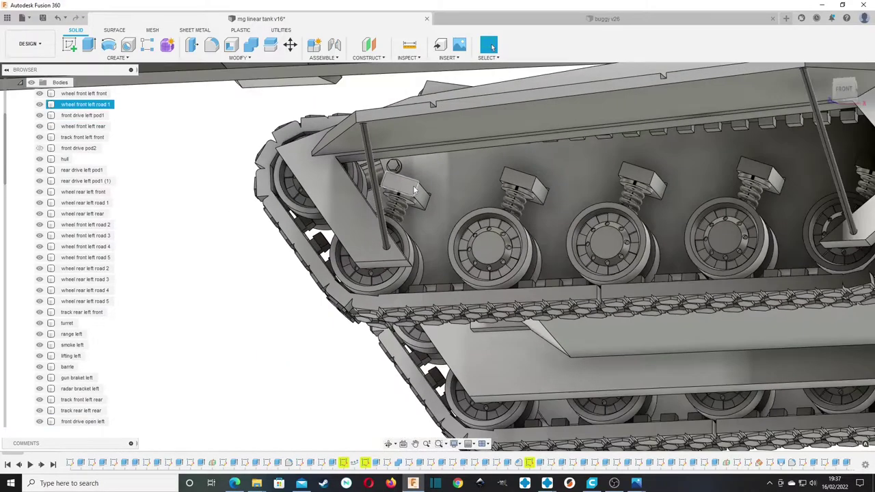
Step: Compare the closed skirt on the opposite front pod with the raised one, and inspect the gap between front and rear tracks
middle_click_drag(438, 256, 626, 195, "shift")
middle_click_drag(274, 280, 387, 237, "shift")
middle_click_drag(216, 275, 487, 270)
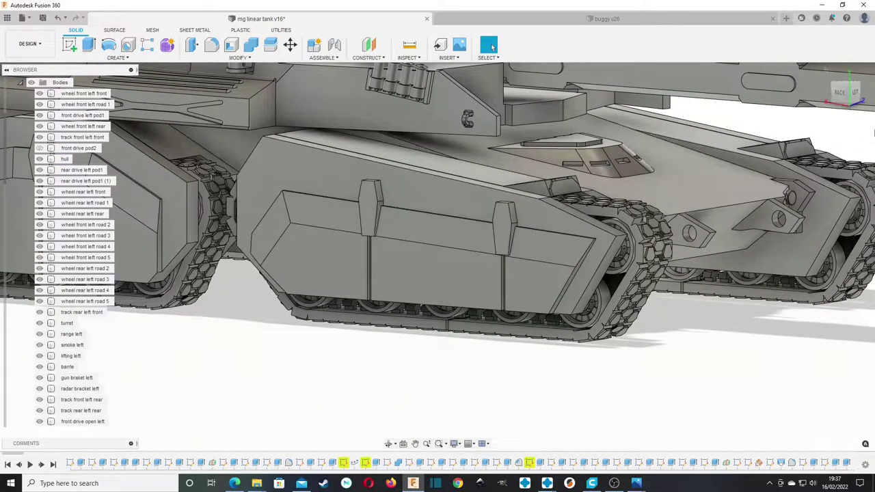
mouse_move(837, 90)
left_mouse_down()
mouse_move(801, 100)
mouse_move(756, 88)
mouse_move(766, 94)
left_mouse_up()
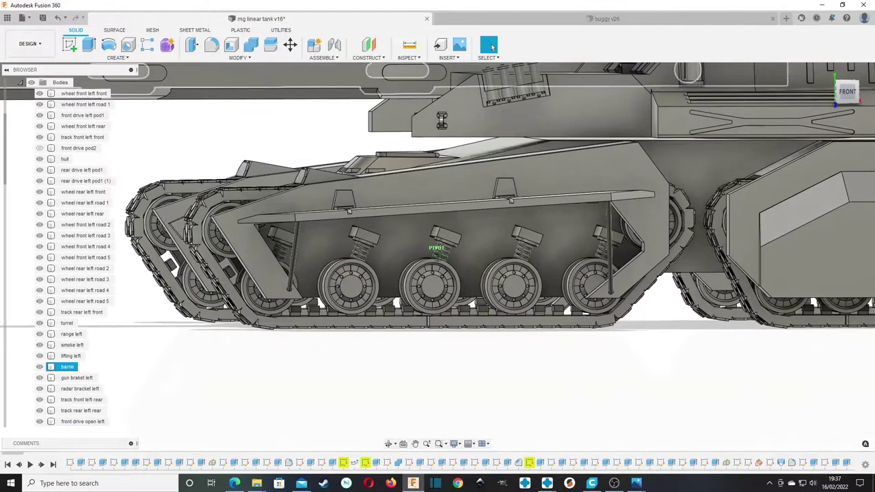
left_click(636, 212)
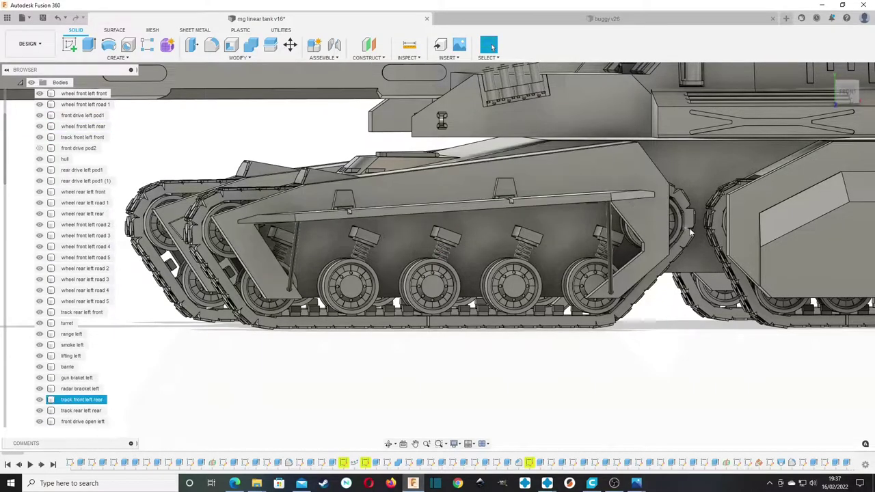
scroll(702, 223, "down", 1)
middle_click_drag(702, 223, 643, 227)
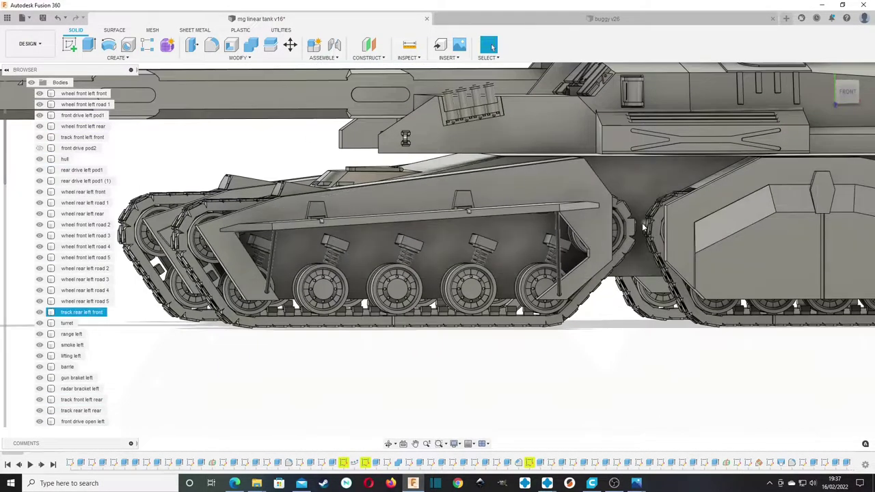
left_click(679, 263)
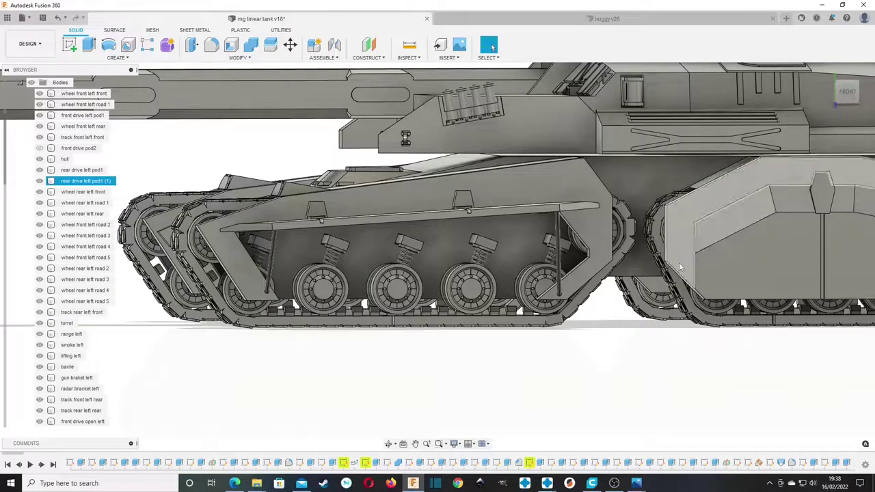
middle_click_drag(679, 262, 577, 339)
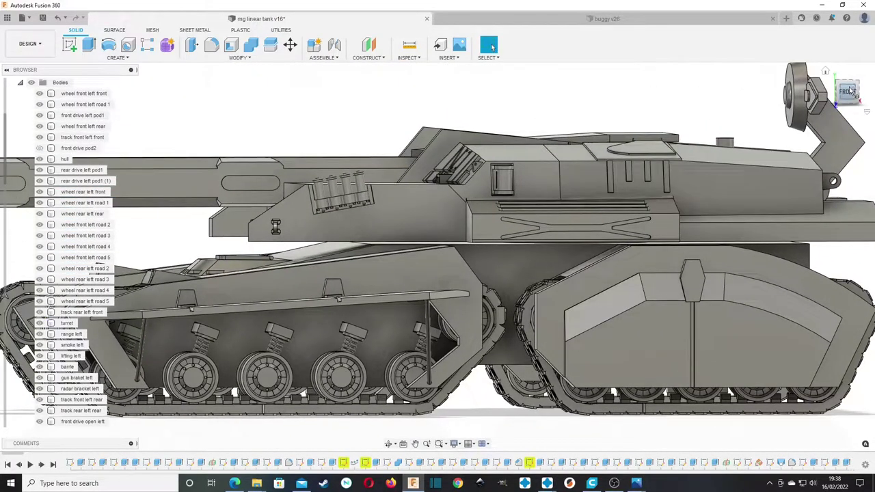
Step: Examine the turret's details, including the gun bracket, smoke launchers, lifting eyes, side panels and rear radar bracket
left_click_drag(849, 90, 870, 102)
middle_click_drag(589, 204, 450, 168)
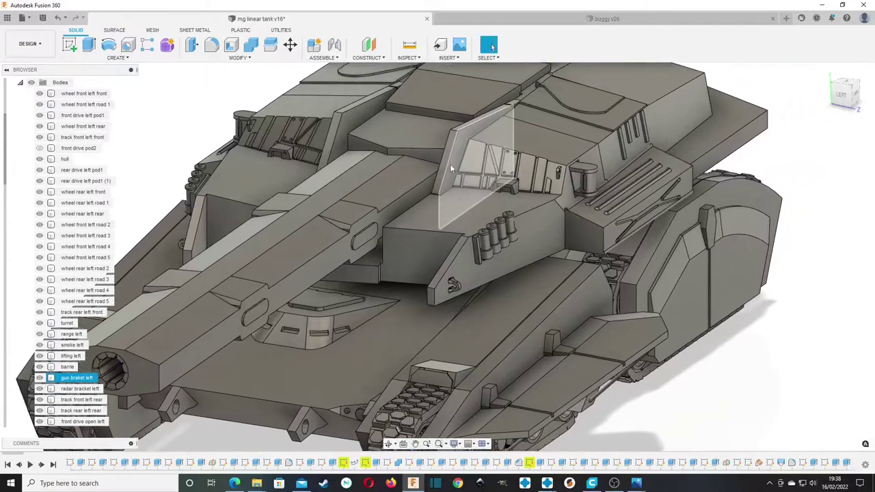
key("Escape")
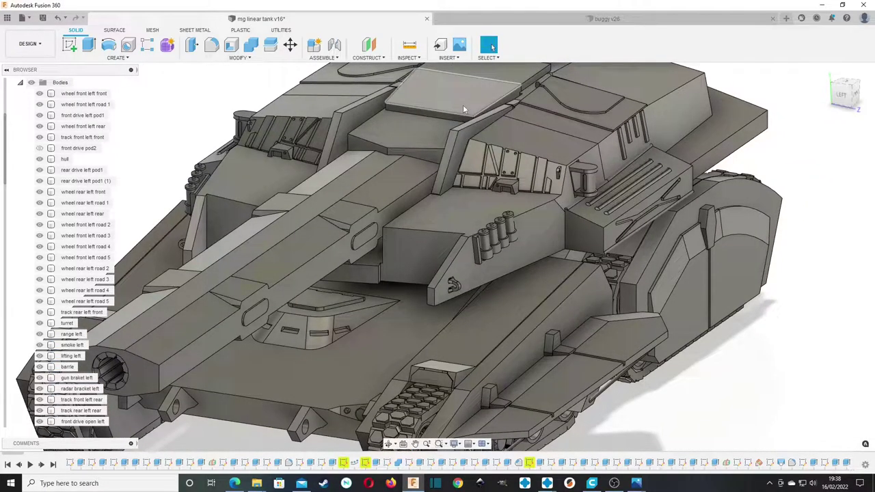
left_click(451, 287)
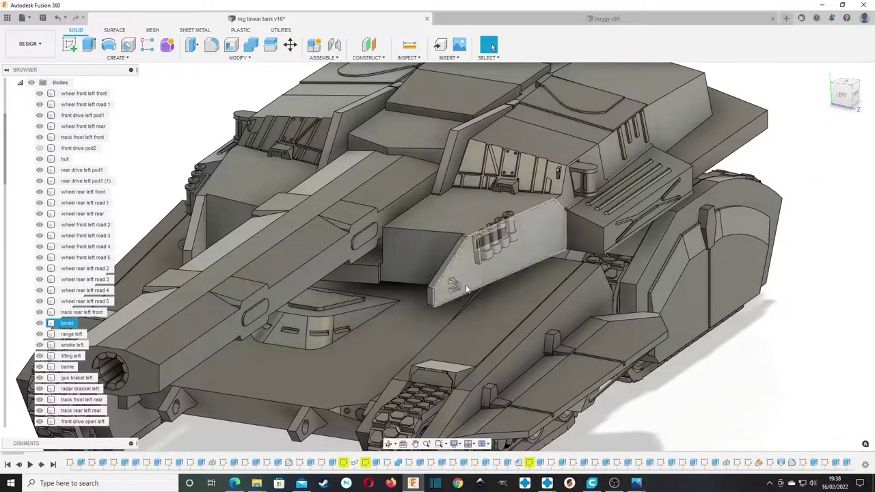
key("Escape")
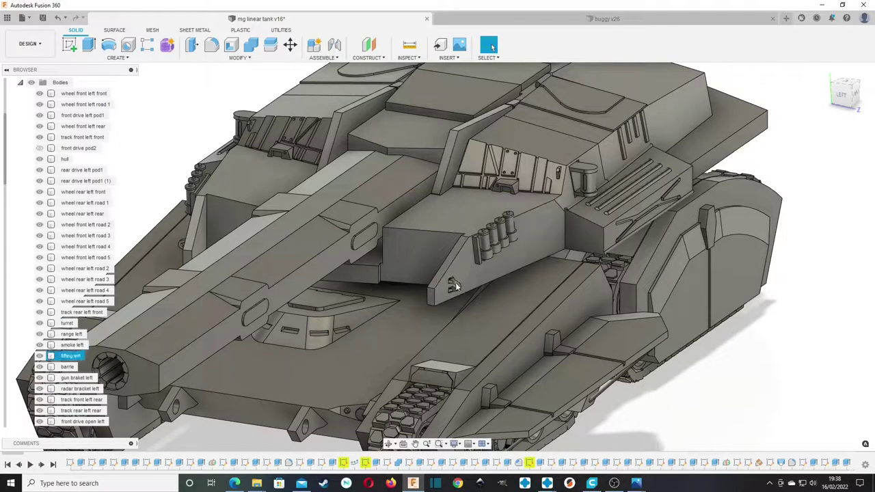
left_click(555, 175)
middle_click_drag(579, 165, 618, 223, "shift")
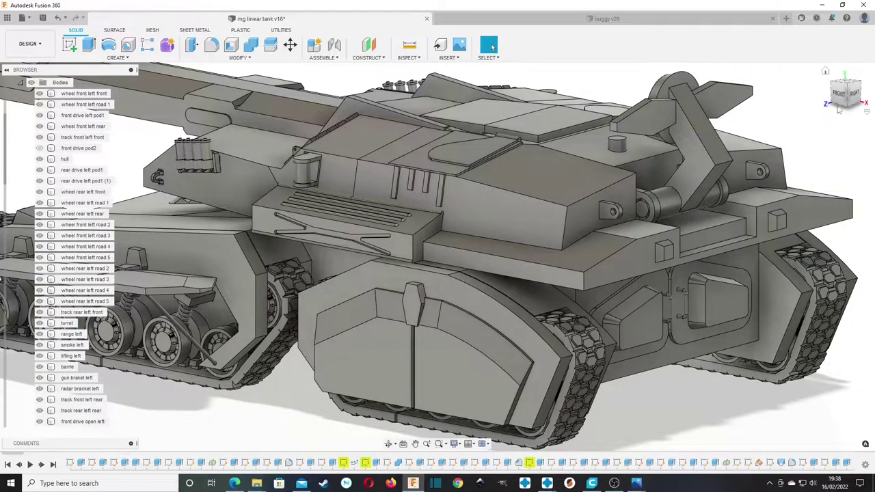
left_click_drag(841, 95, 867, 108)
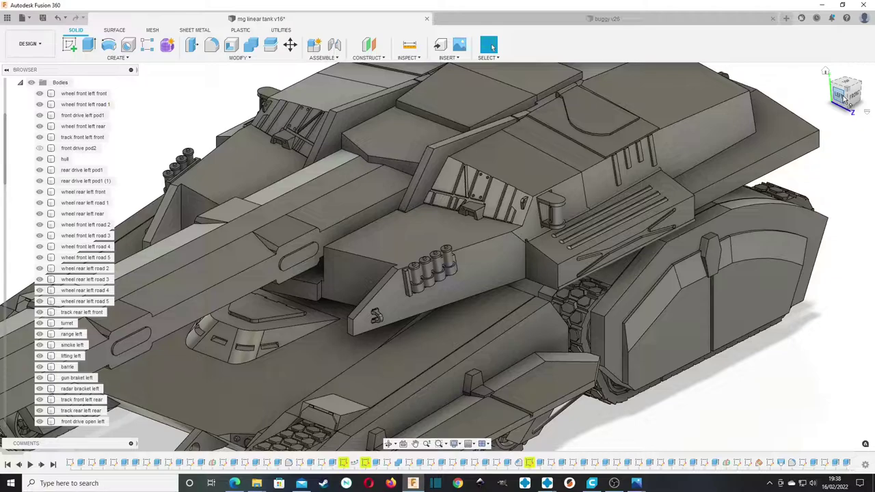
Step: Measure the distance between the outer faces of the side boxes on opposite sides of the turret
mouse_move(843, 99)
left_mouse_down()
mouse_move(858, 95)
mouse_move(839, 93)
left_mouse_up()
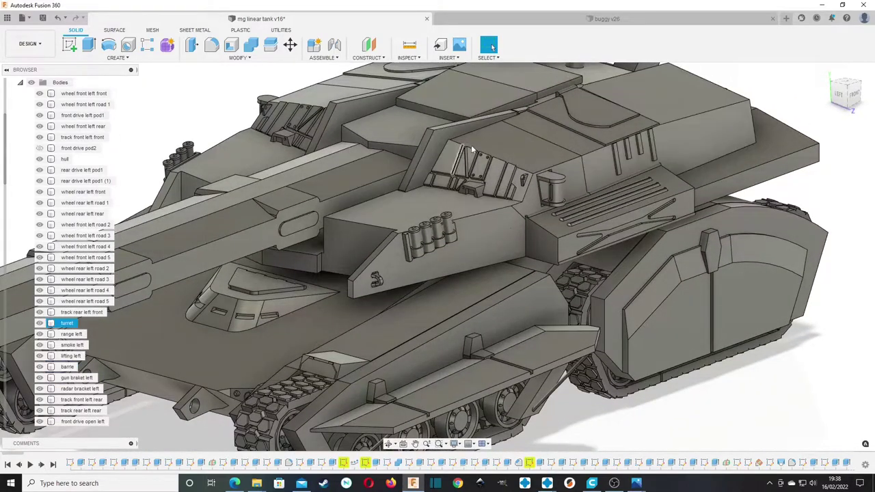
middle_click_drag(405, 133, 489, 209)
scroll(490, 209, "down", 2)
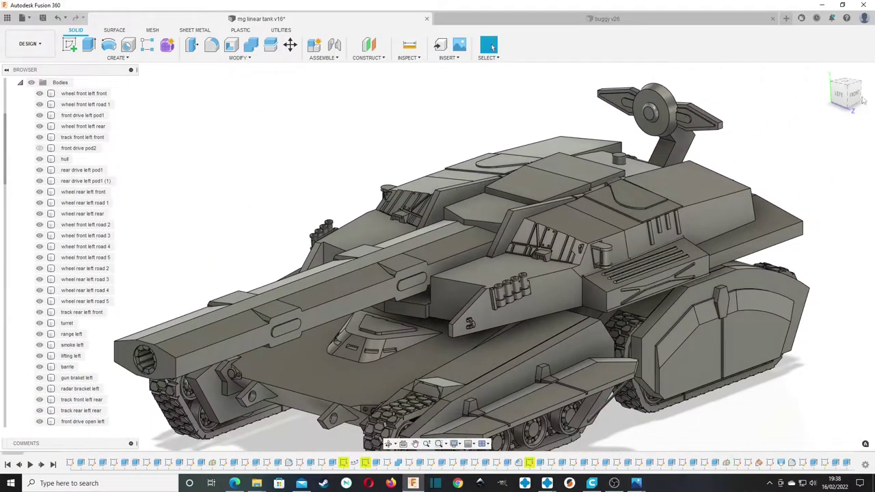
left_click(409, 46)
left_click(614, 303)
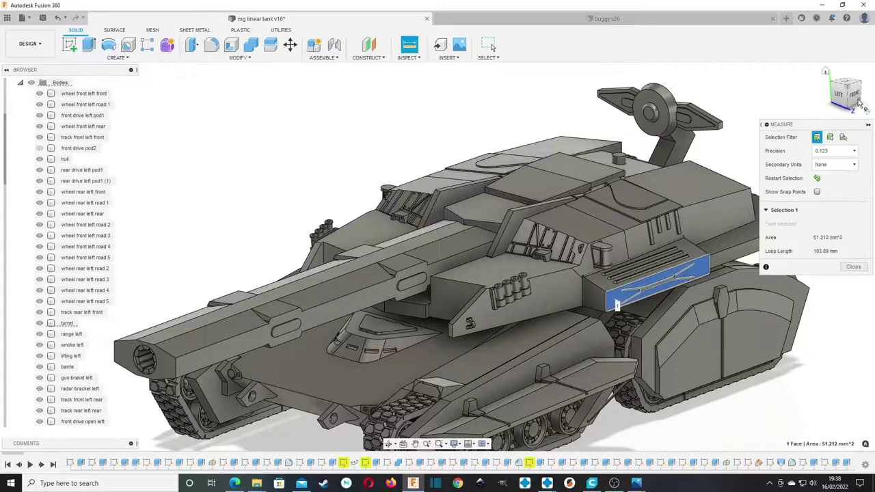
middle_click_drag(614, 303, 348, 288, "shift")
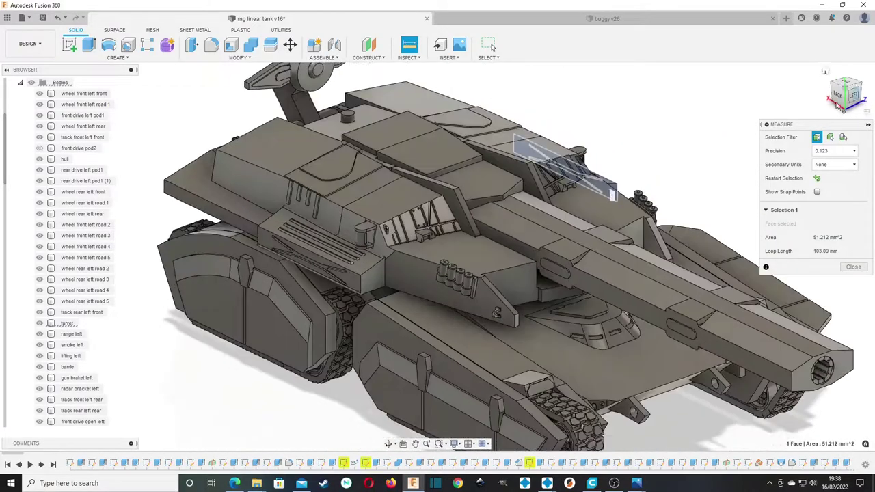
left_click(354, 285)
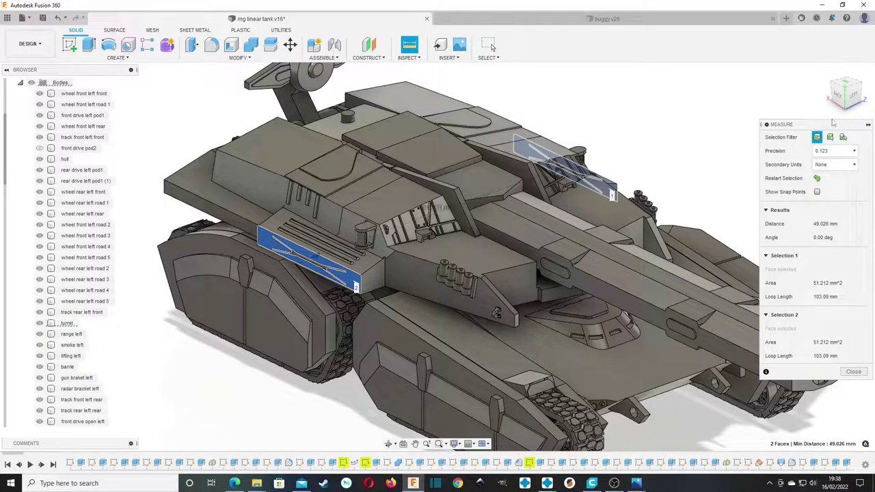
mouse_move(855, 99)
left_mouse_down()
mouse_move(835, 98)
mouse_move(855, 105)
left_mouse_up()
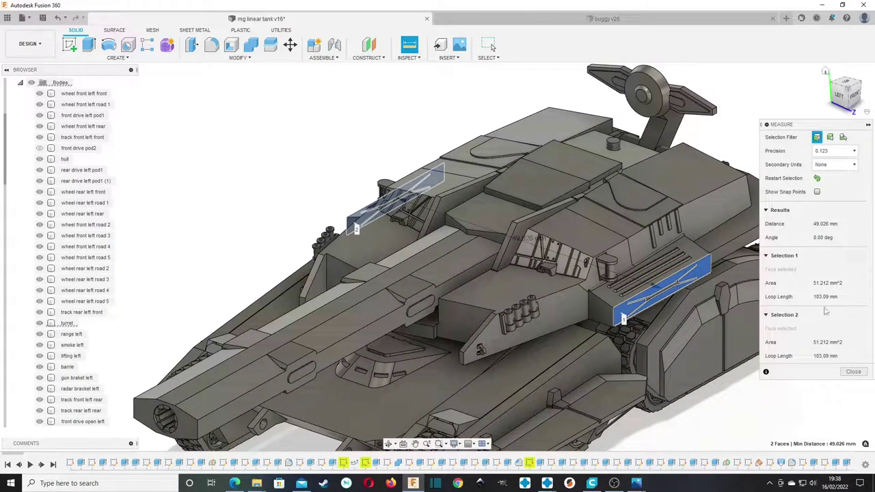
left_click(853, 372)
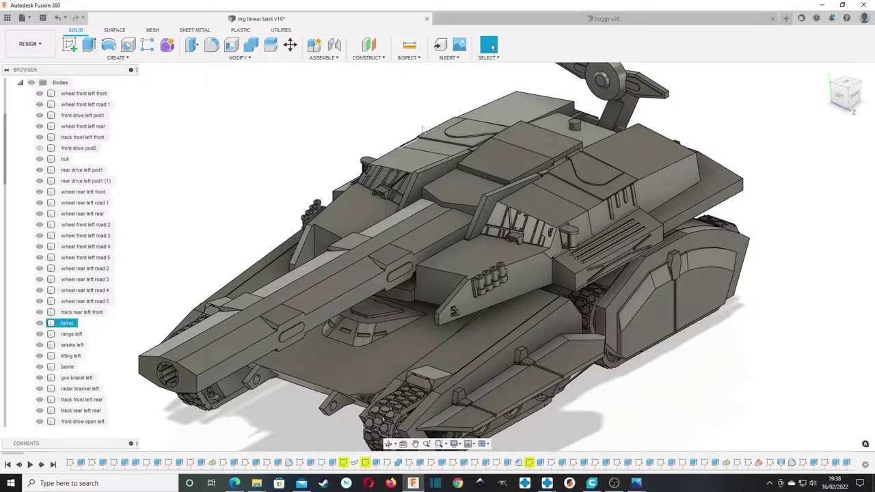
Step: Examine the turret's left front cheek together with the hull deck beneath it and the gun barrel
left_click(491, 235)
scroll(491, 234, "up", 3)
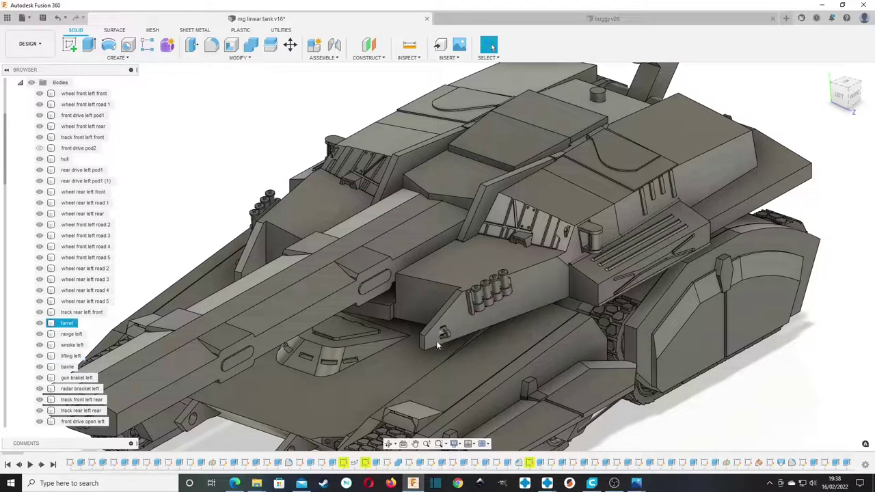
left_click(413, 340)
left_click(414, 338)
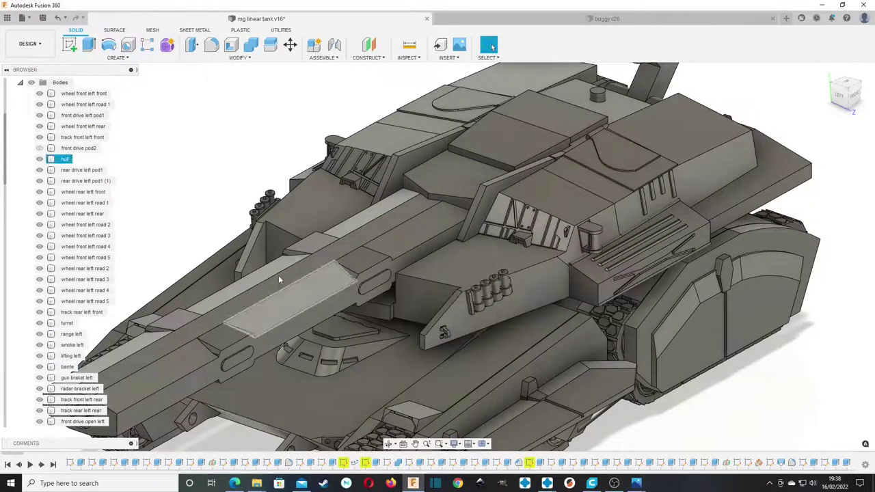
left_click(454, 304)
left_click(454, 232)
key("Escape")
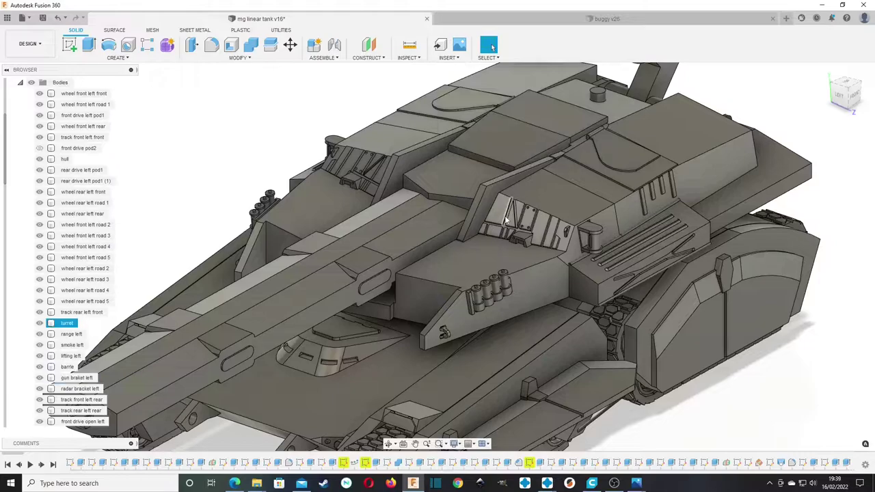
Step: Inspect the raised panel detailing on the turret's left front face and compare it with the tank illustration in the browser
scroll(507, 219, "up", 5)
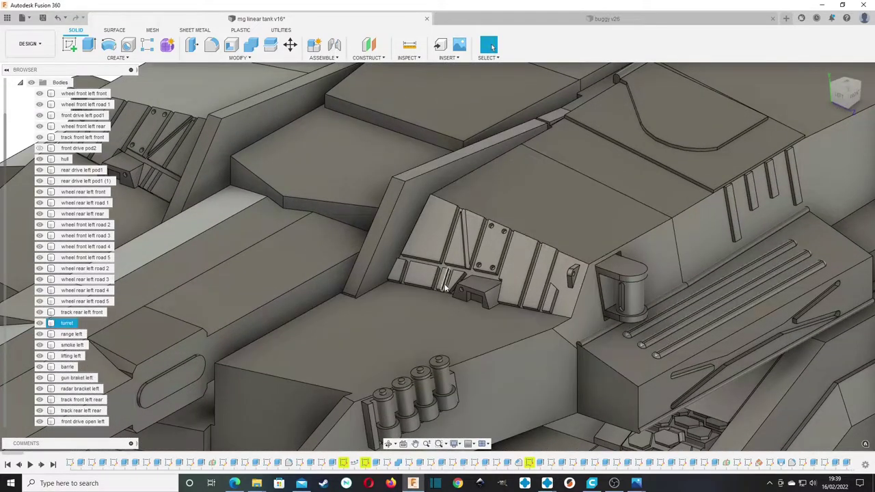
middle_click_drag(444, 287, 442, 249)
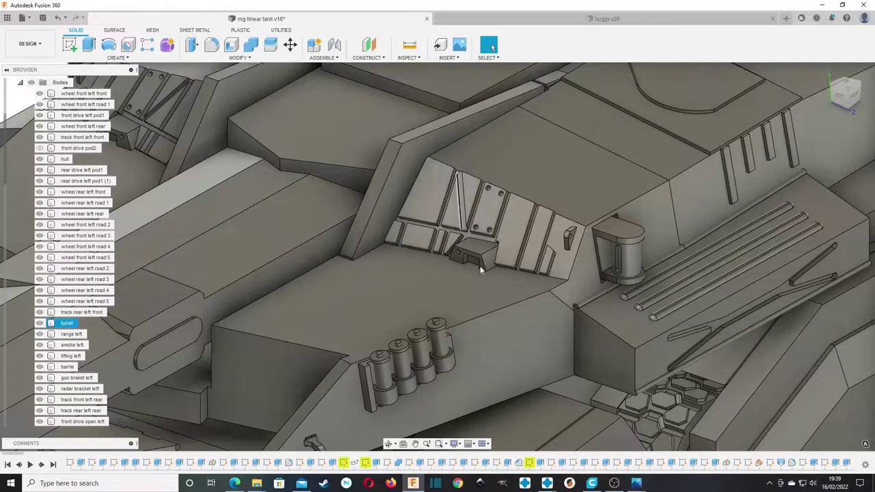
left_click(234, 483)
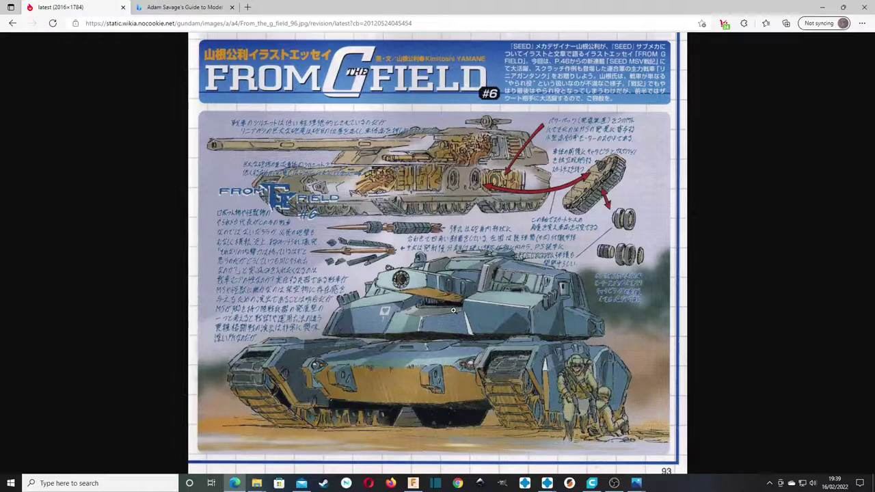
left_click(822, 7)
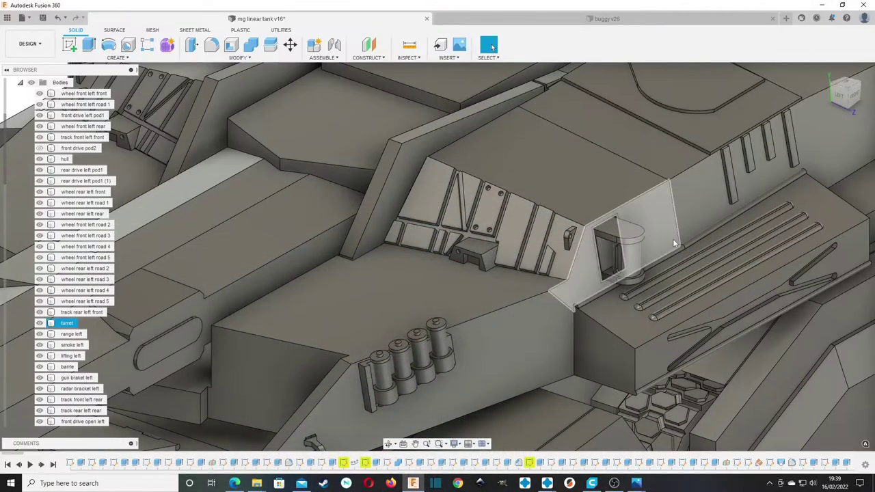
left_click(234, 483)
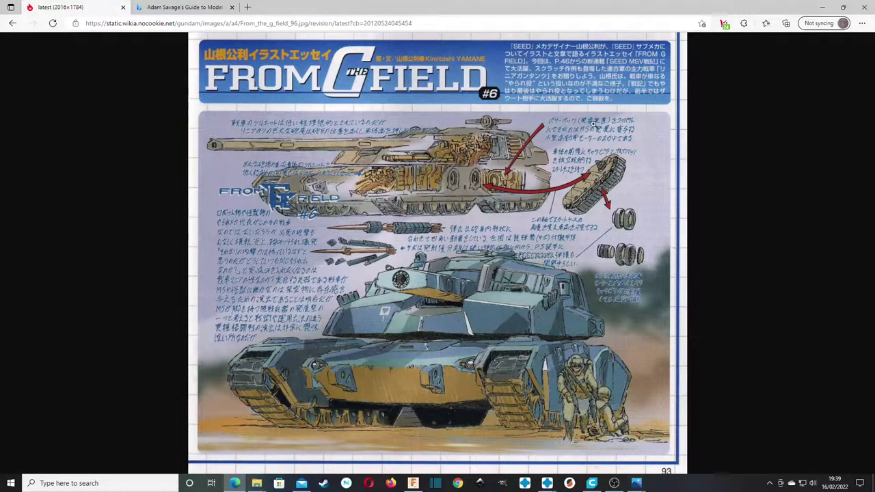
left_click(823, 6)
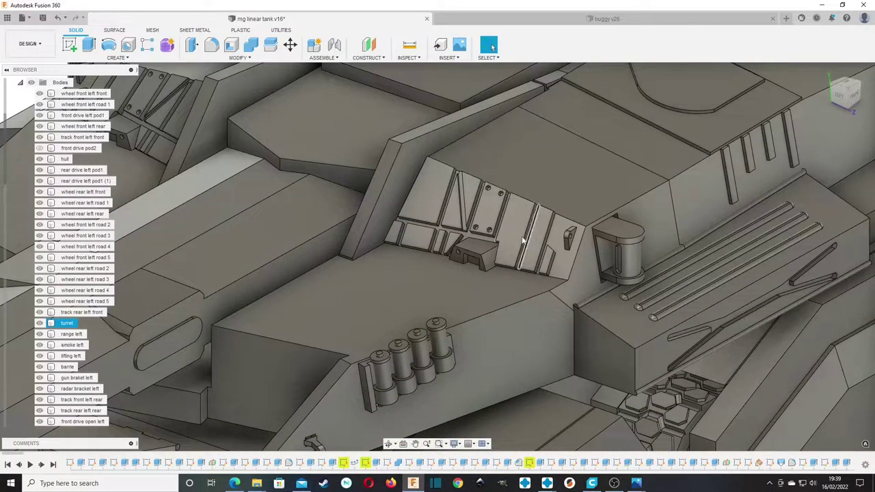
Step: Inspect the small recessed housing at the base of the panelled front face on both sides of the turret
scroll(522, 240, "up", 6)
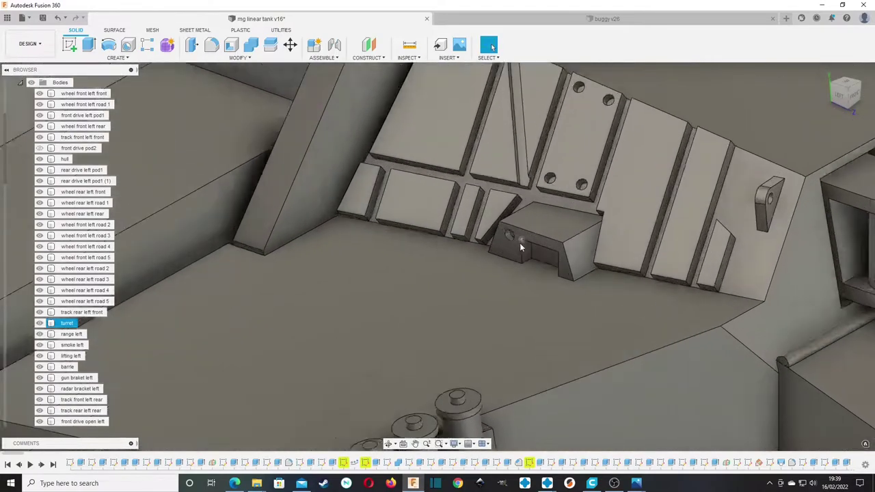
scroll(557, 259, "up", 2)
scroll(556, 258, "down", 8)
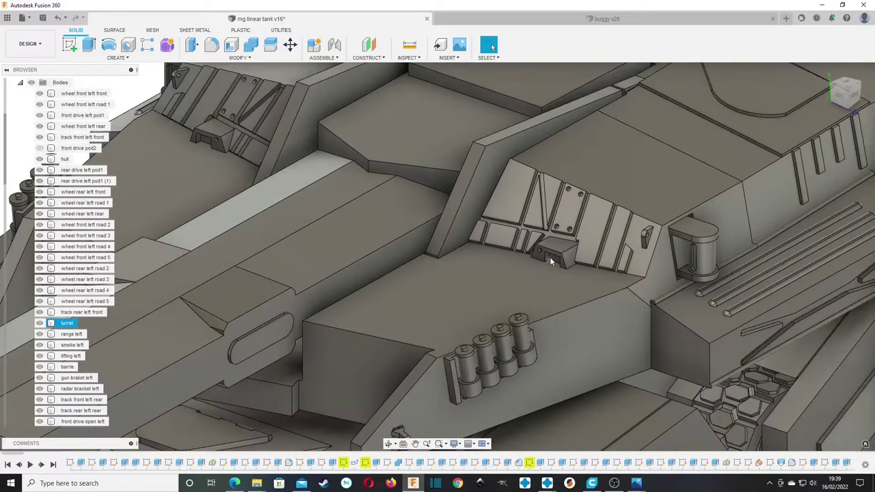
scroll(551, 259, "up", 3)
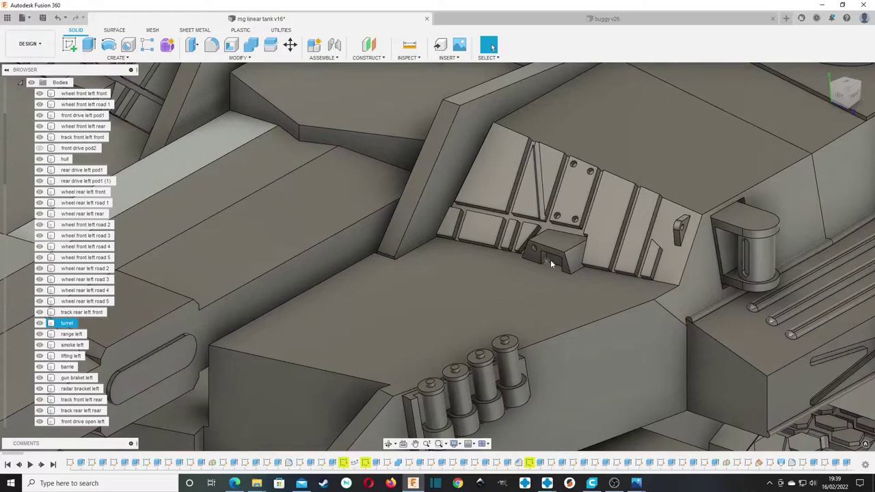
middle_click_drag(552, 259, 421, 233, "shift")
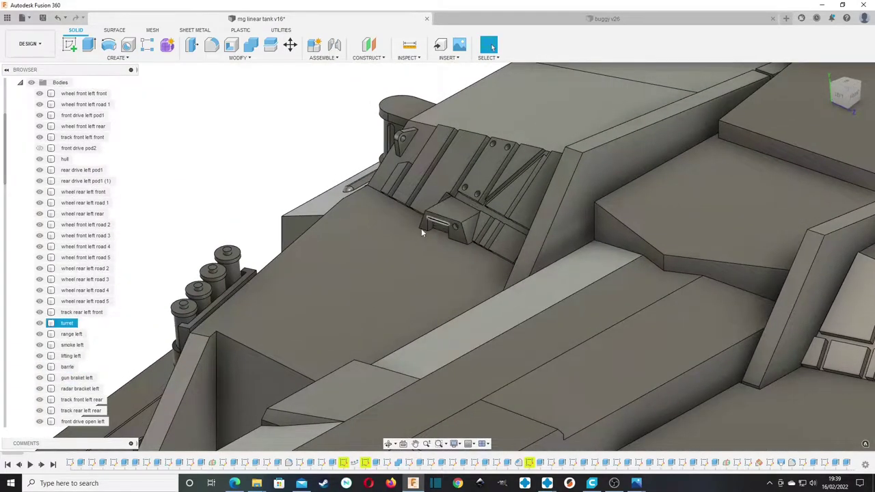
scroll(445, 212, "down", 3)
middle_click_drag(680, 210, 603, 190)
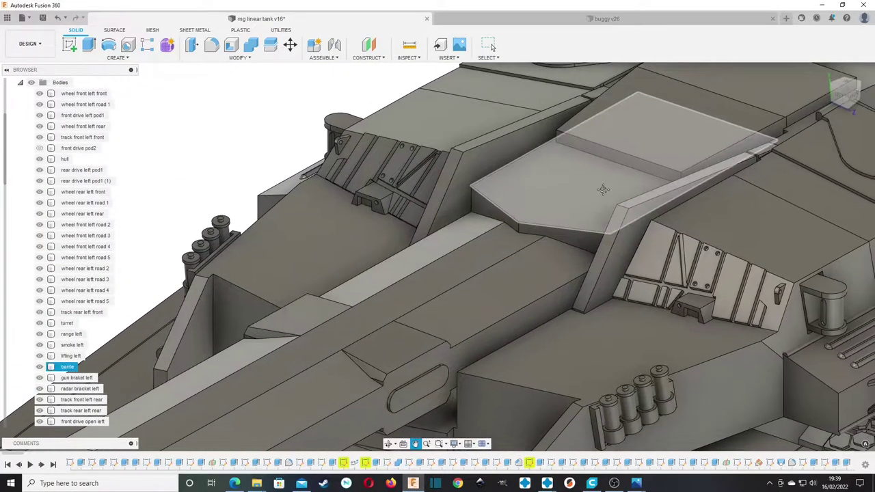
left_click(287, 218)
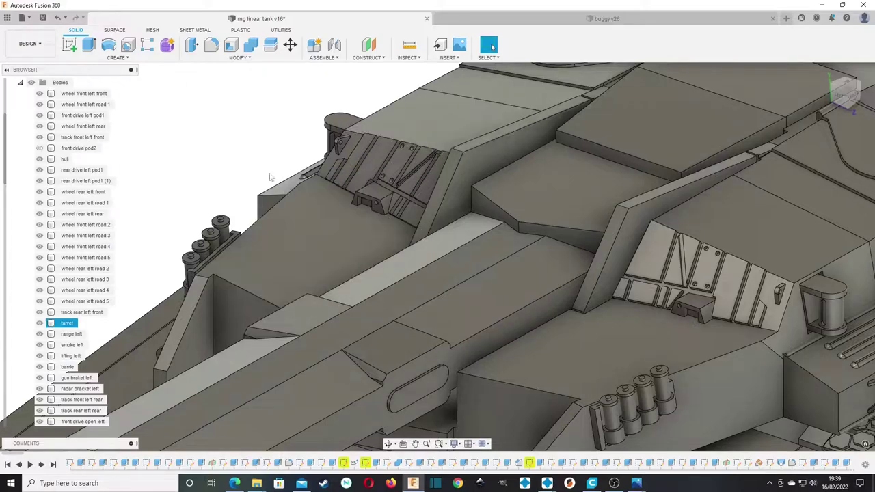
Step: Examine the cylindrical "range left" unit and the ribbed side box on the turret's left side
middle_click_drag(727, 214, 424, 225)
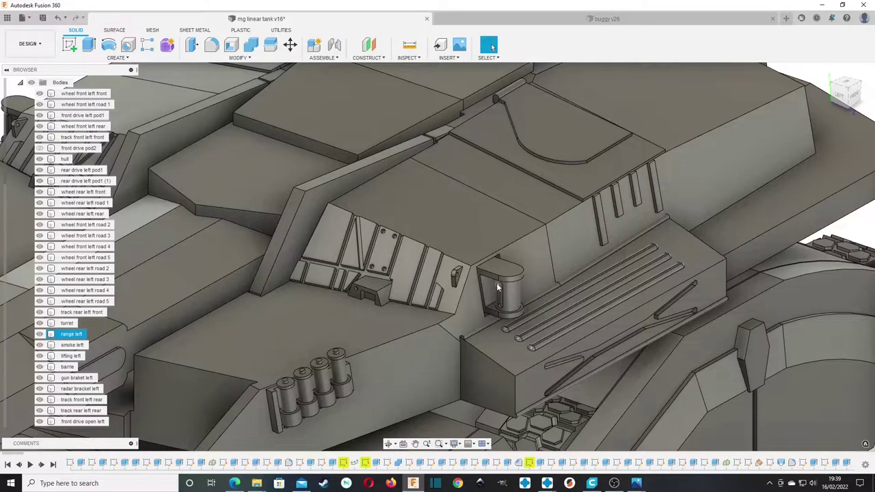
scroll(513, 240, "down", 5)
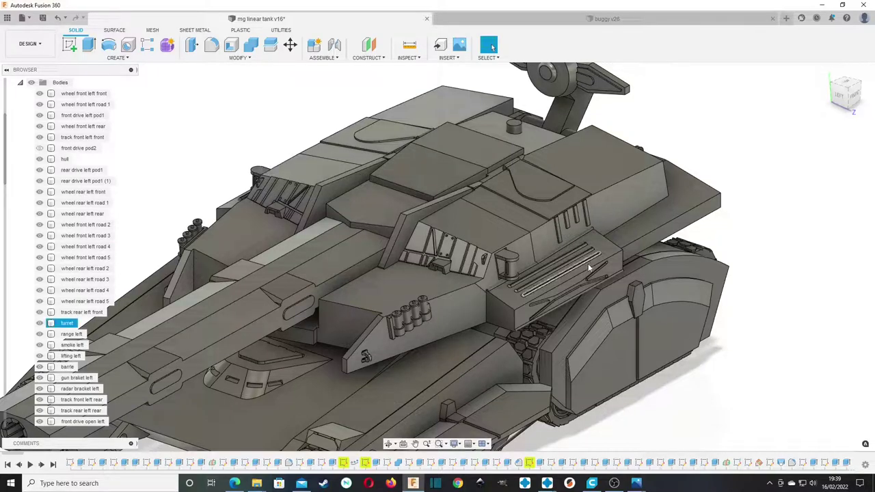
scroll(517, 258, "up", 5)
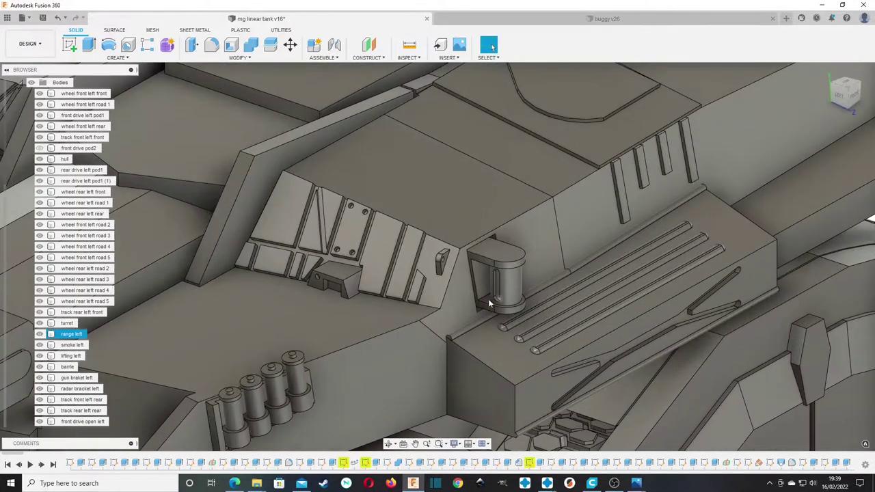
scroll(488, 299, "down", 5)
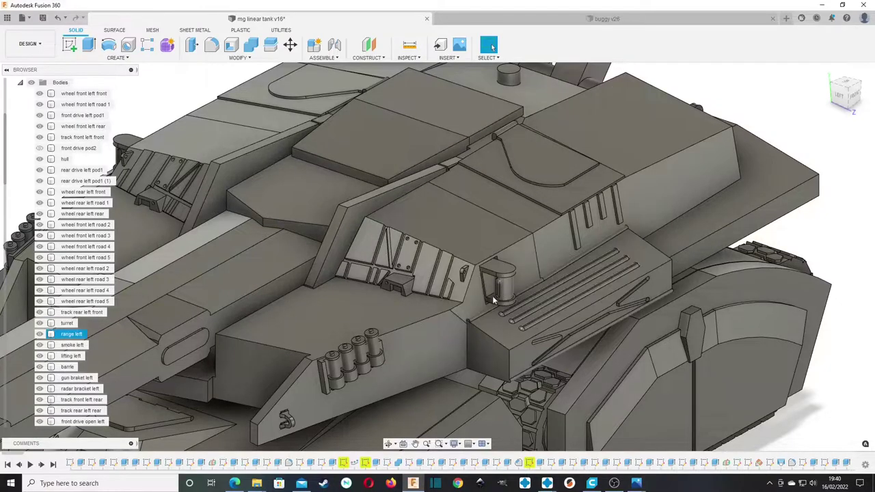
scroll(493, 299, "up", 4)
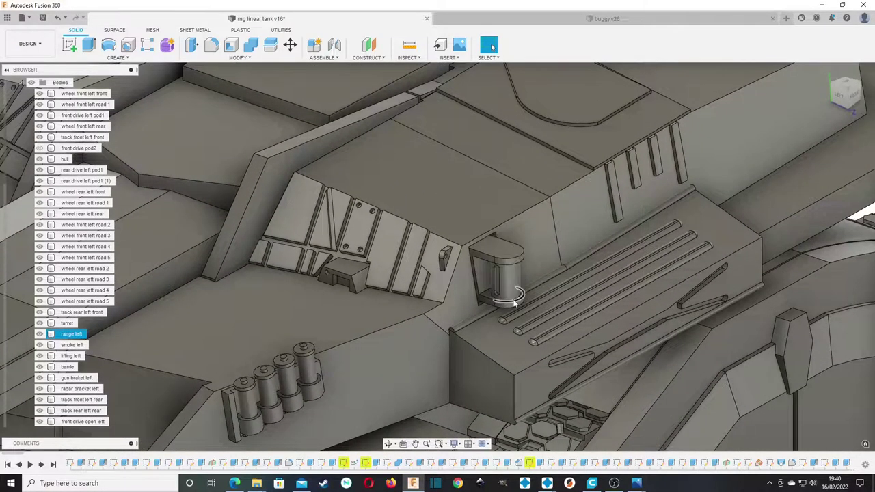
Step: Review the turret as a whole, including the gun barrel, the roof and the rear-mounted radar
scroll(515, 298, "down", 10)
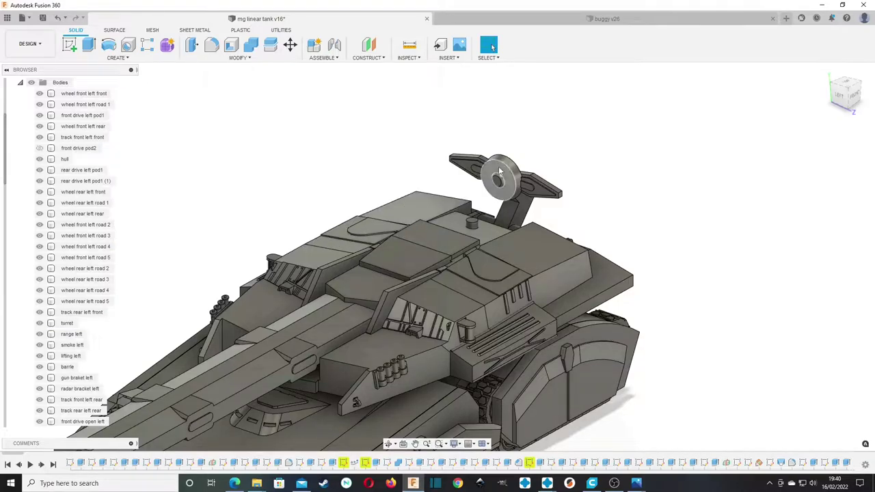
left_click(320, 321)
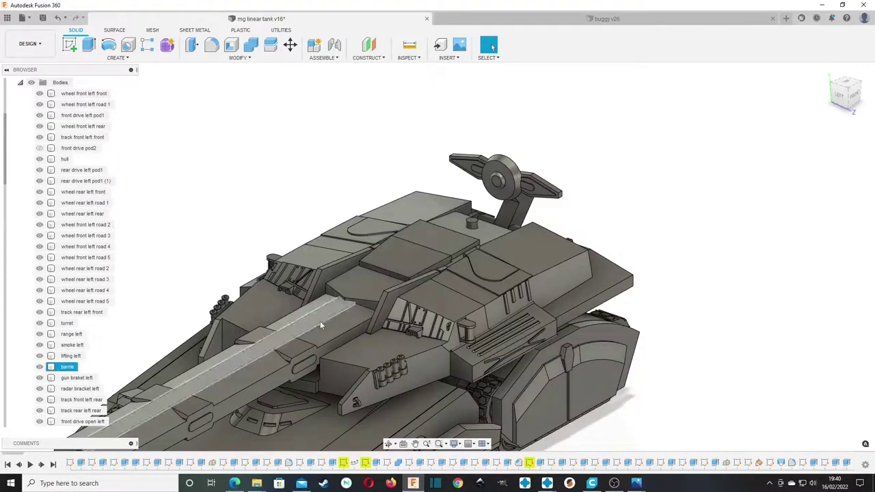
middle_click_drag(320, 320, 413, 261)
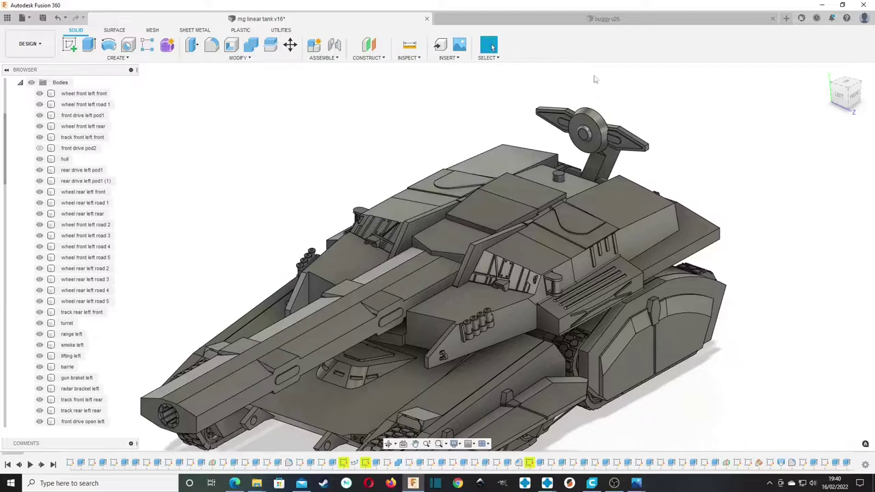
left_click(309, 317)
left_click(557, 166)
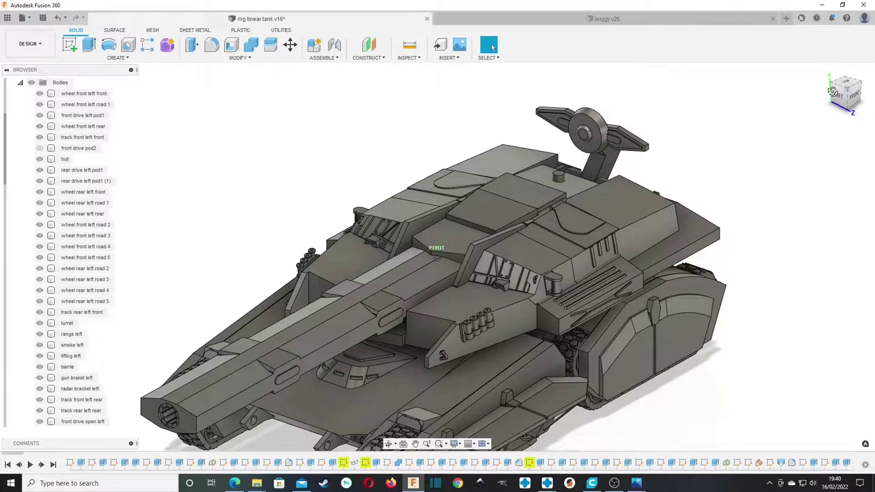
left_click_drag(842, 97, 822, 86)
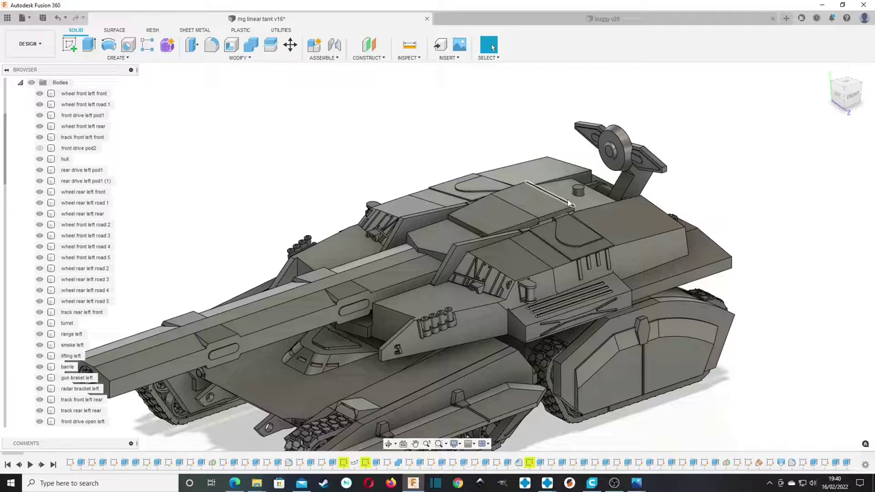
Step: Inspect the two recessed rear hull hatches with their grab handles, and the turret's rear overhang above them
mouse_move(436, 253)
middle_mouse_down("shift")
mouse_move(410, 257)
mouse_move(394, 234)
mouse_move(356, 240)
mouse_move(601, 287)
middle_mouse_up("shift")
scroll(587, 301, "up", 3)
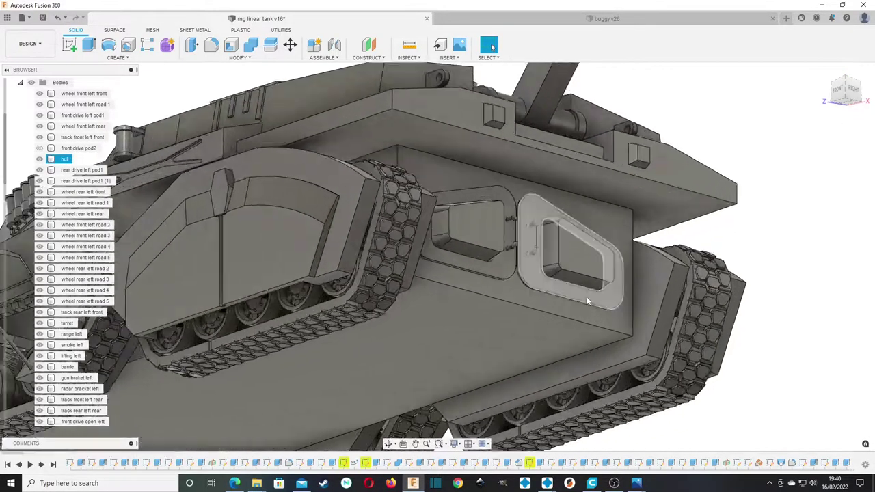
scroll(509, 274, "up", 3)
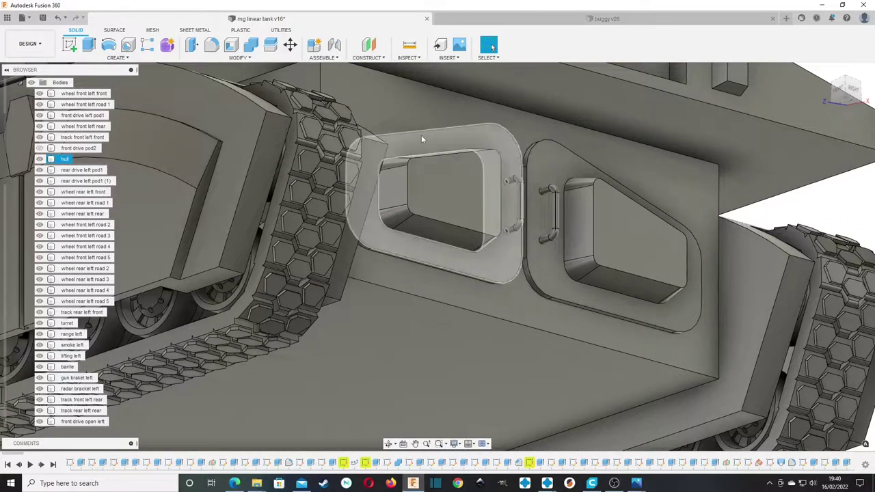
middle_click_drag(421, 134, 492, 143, "shift")
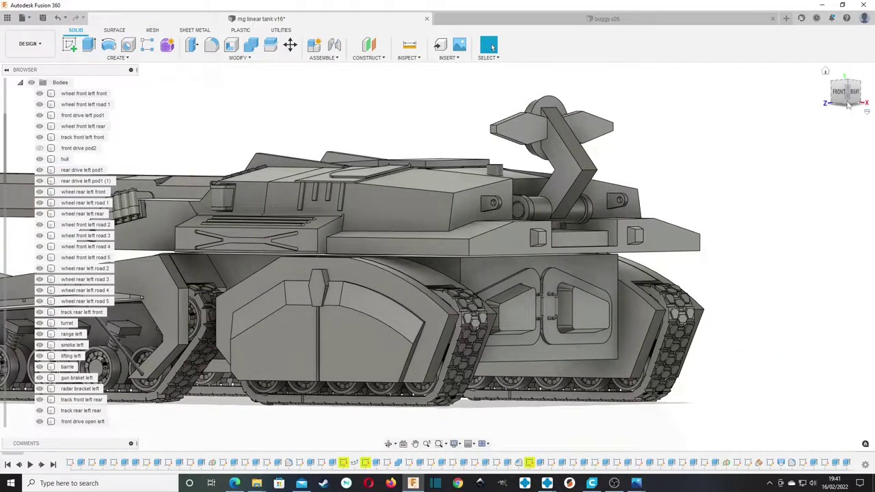
Step: Inspect the turret's rear roof with its radar mount and the seam between the two rear hull hatches
mouse_move(850, 93)
left_mouse_down()
mouse_move(854, 111)
mouse_move(866, 113)
mouse_move(863, 100)
mouse_move(852, 113)
left_mouse_up()
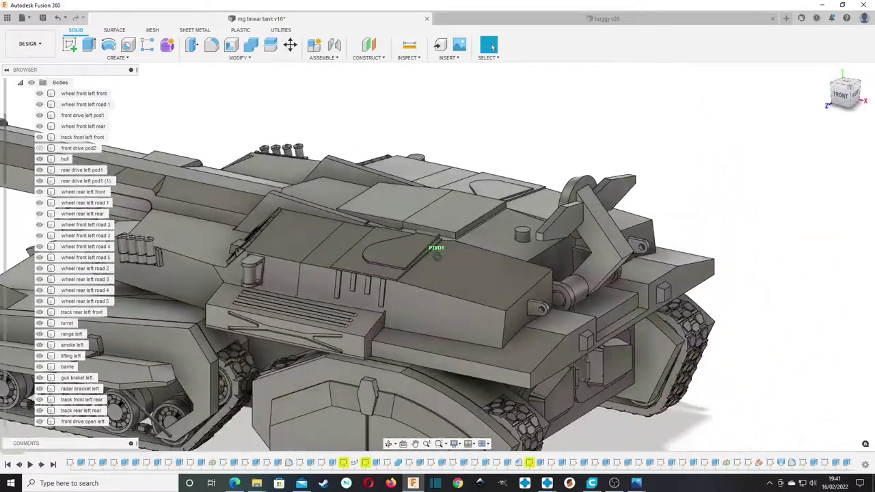
middle_click_drag(491, 401, 488, 319)
left_click_drag(843, 98, 823, 84)
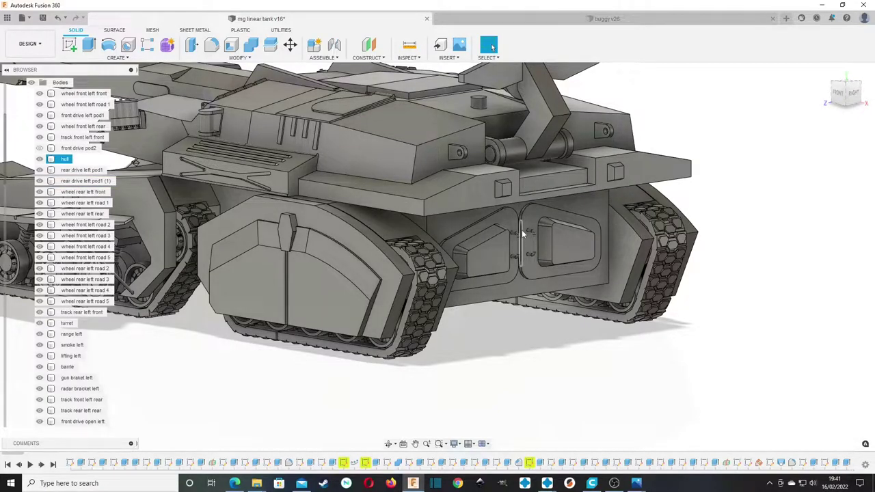
Step: Review the whole tank from its front left, covering the gun barrel, turret and front and rear drive pods
left_click_drag(853, 103, 874, 113)
scroll(724, 229, "up", 1)
scroll(684, 227, "down", 4)
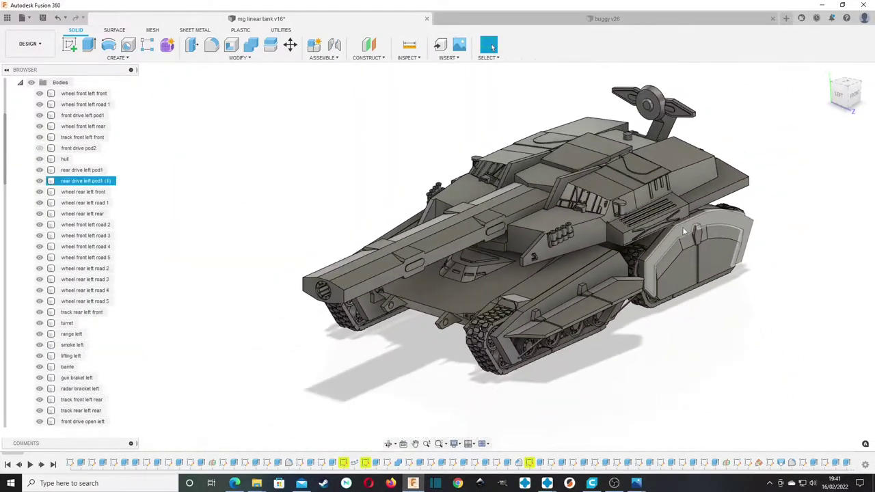
middle_click_drag(684, 227, 624, 237)
left_click(491, 45)
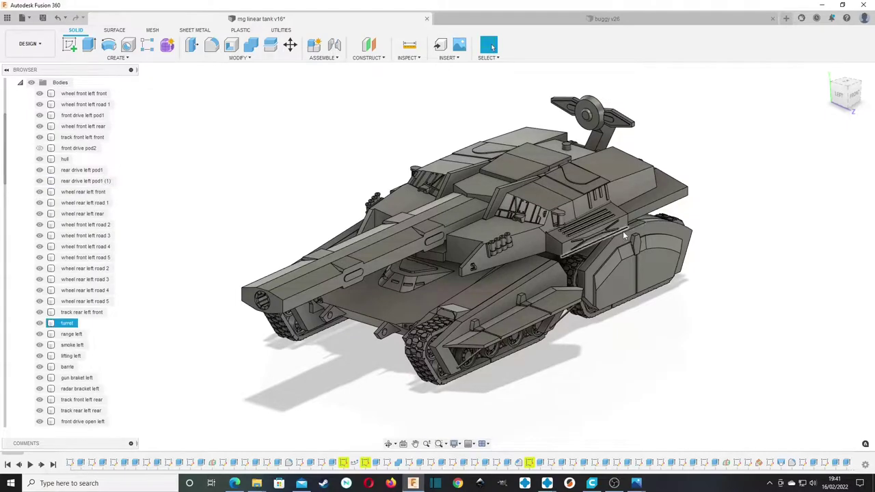
key("Escape")
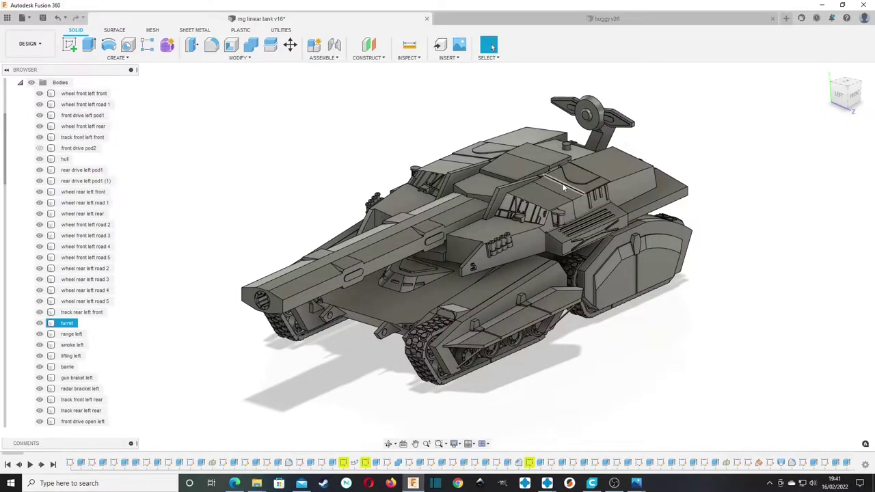
Step: Examine the panelled front face, smoke launchers and cylindrical range unit on the turret's left side
scroll(536, 206, "up", 10)
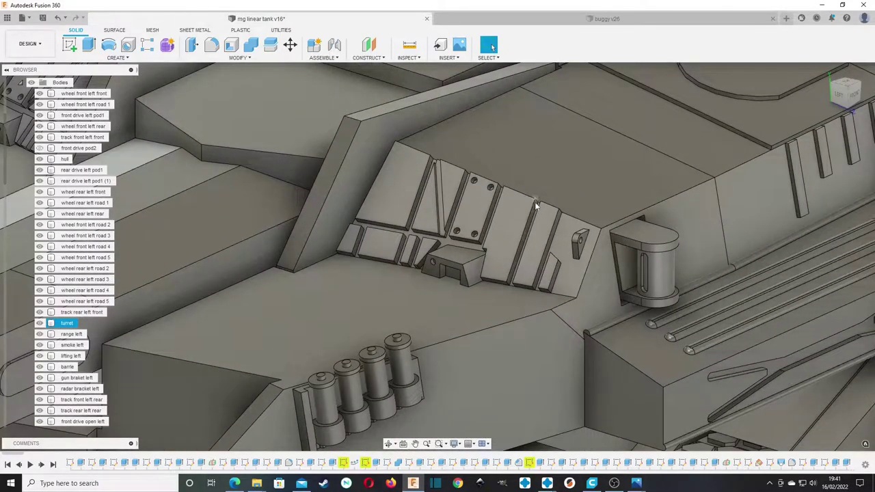
scroll(536, 205, "down", 10)
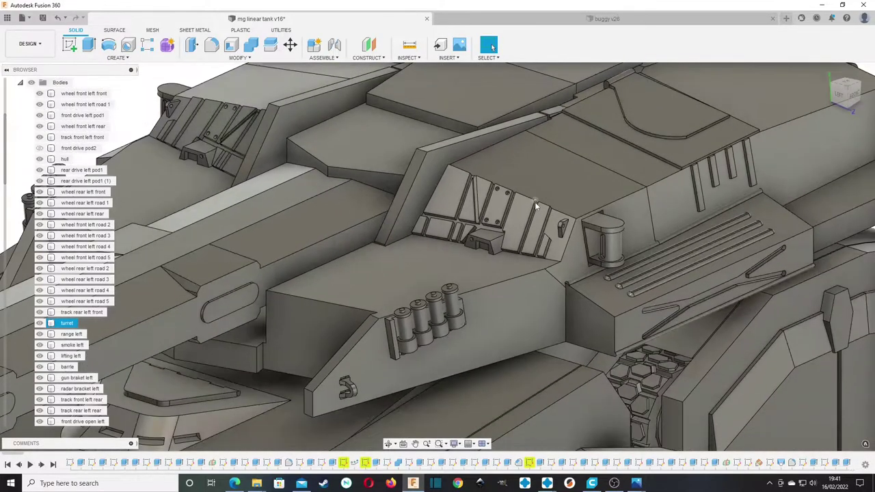
scroll(537, 206, "up", 3)
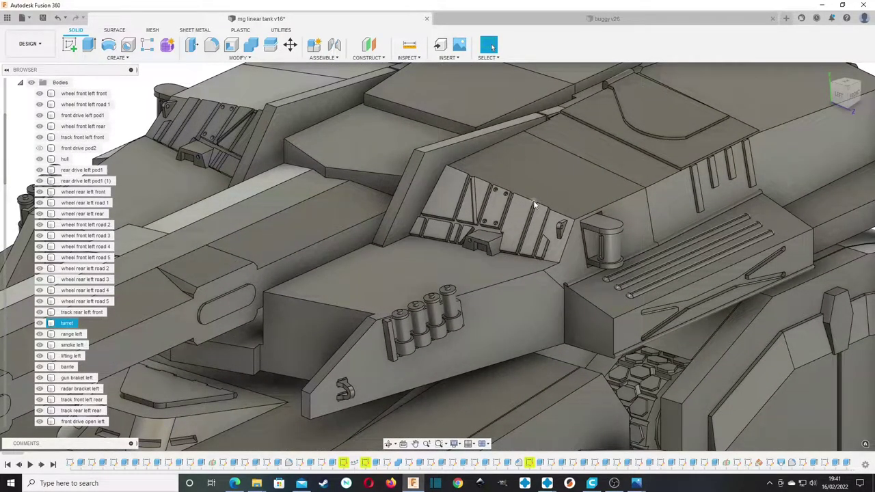
scroll(534, 201, "down", 10)
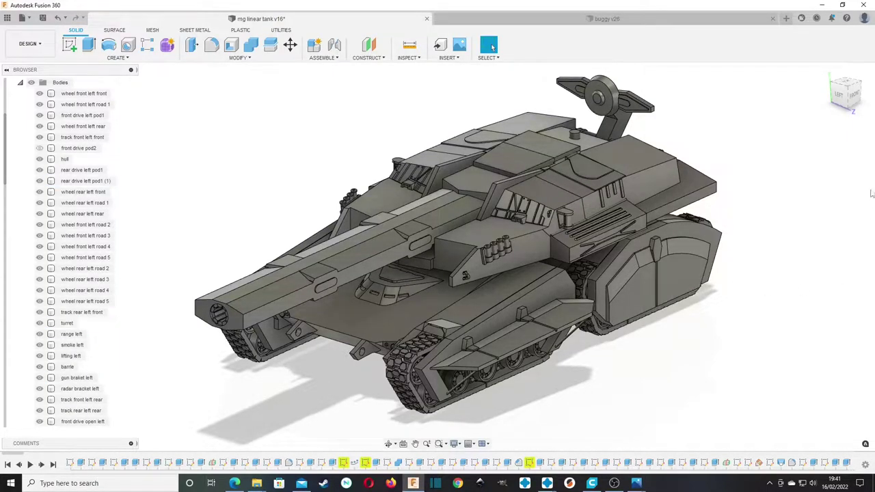
Step: Review the complete tank from a slightly lower front-left angle
mouse_move(848, 109)
left_mouse_down()
mouse_move(746, 95)
mouse_move(691, 112)
mouse_move(748, 98)
mouse_move(846, 105)
left_mouse_up()
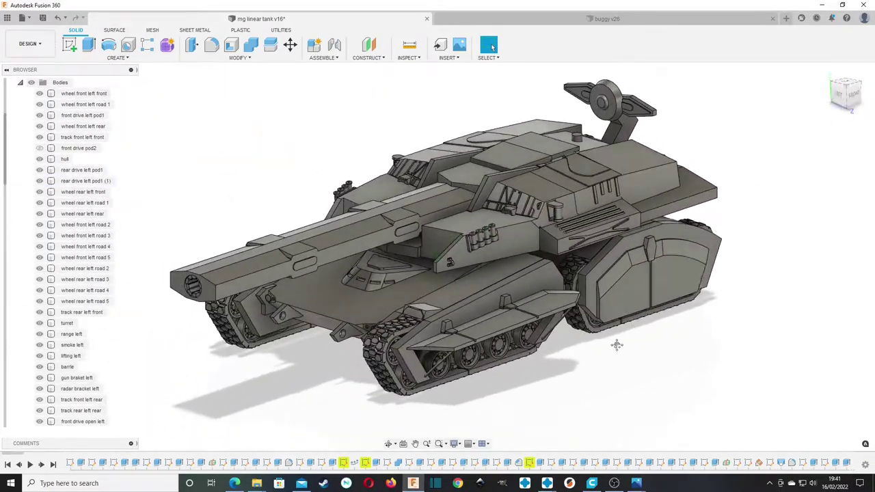
middle_click_drag(617, 346, 653, 325)
scroll(643, 331, "down", 2)
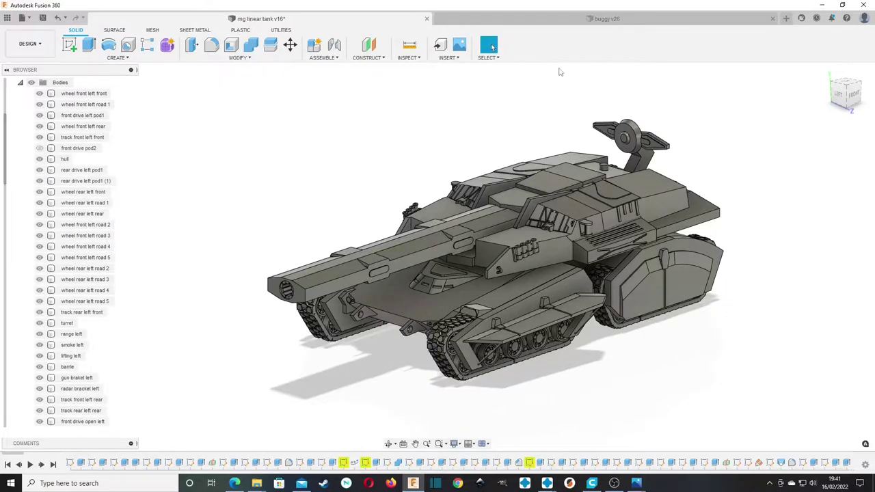
Step: Switch to the buggy v26 design and review the whole vehicle from its front right and front left
left_click(585, 22)
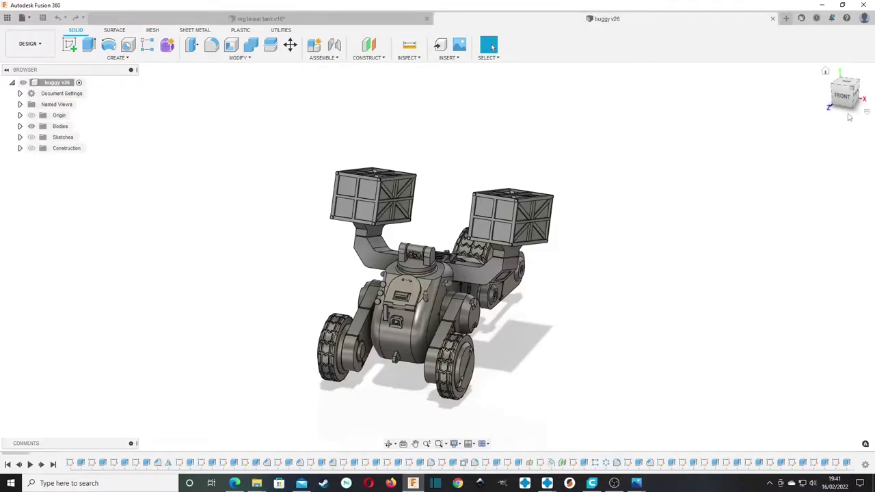
left_click_drag(846, 99, 848, 95)
mouse_move(383, 253)
middle_mouse_down("shift")
mouse_move(493, 256)
mouse_move(547, 239)
mouse_move(601, 263)
mouse_move(595, 342)
mouse_move(596, 236)
mouse_move(571, 133)
mouse_move(597, 236)
middle_mouse_up("shift")
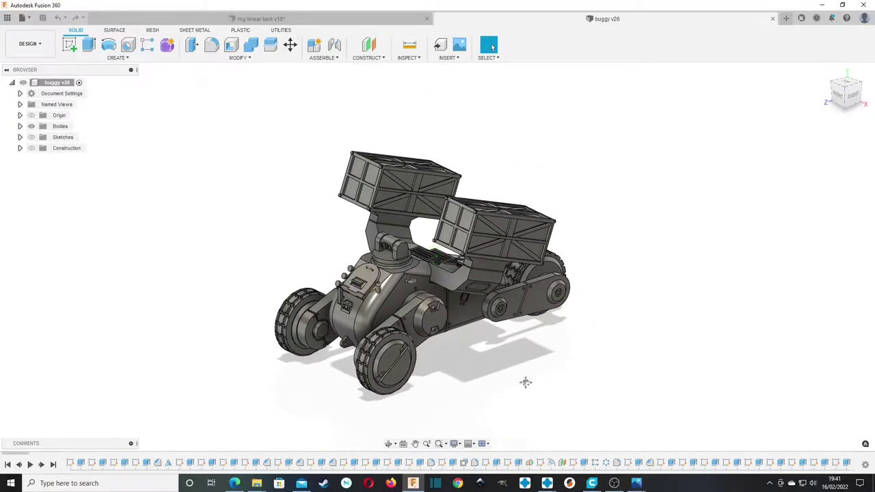
middle_click_drag(526, 382, 670, 312)
left_click_drag(843, 92, 869, 100)
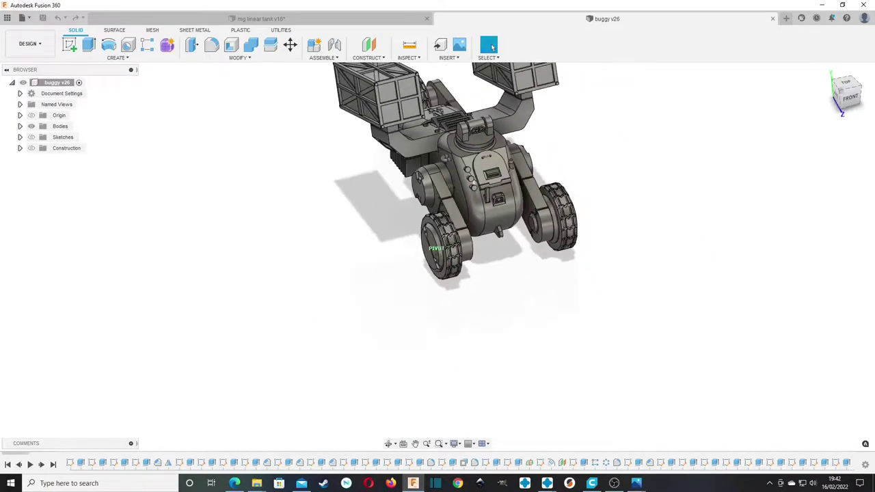
Step: Examine the pierced towing eye under the buggy's nose, between the two front wheels
scroll(500, 247, "up", 10)
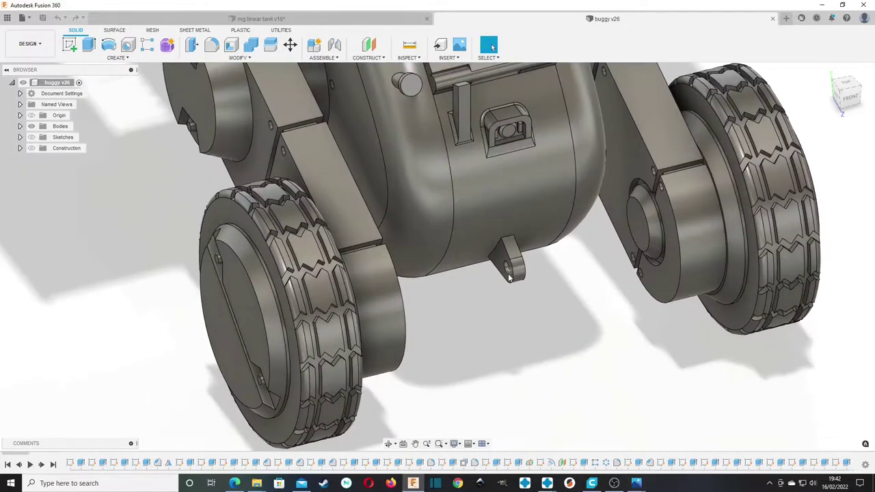
scroll(514, 272, "down", 8)
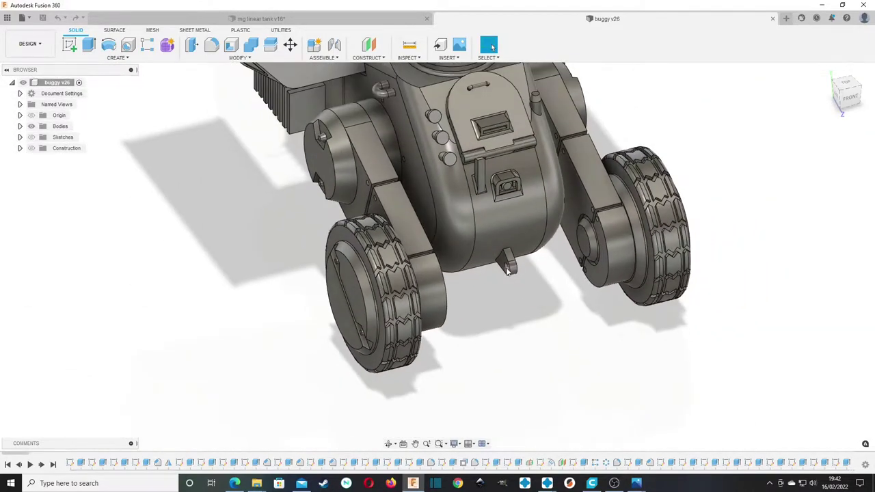
scroll(507, 270, "down", 6)
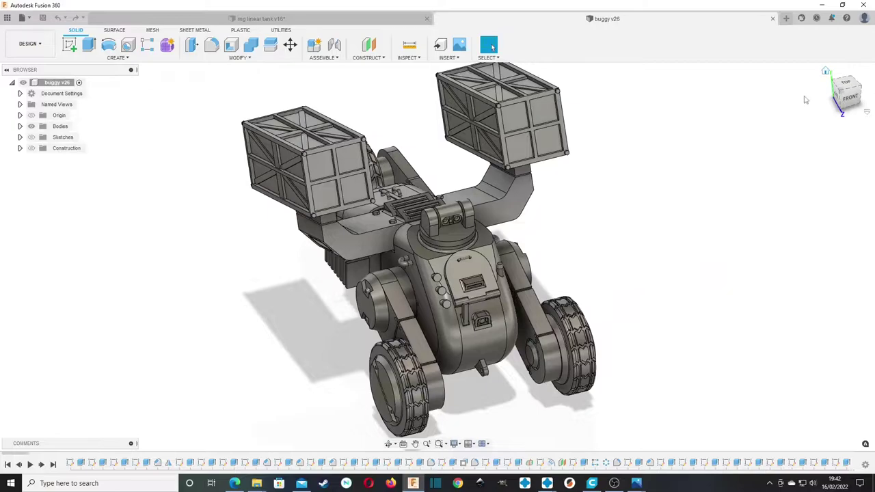
Step: Review the buggy's front wheel arms, raised launcher boxes and sensor turret from both front corners
left_click(850, 100)
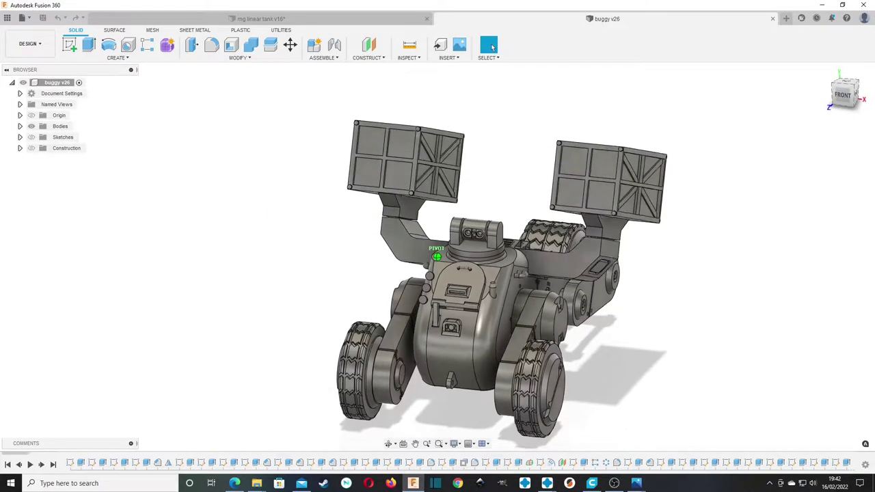
left_click_drag(850, 100, 867, 114)
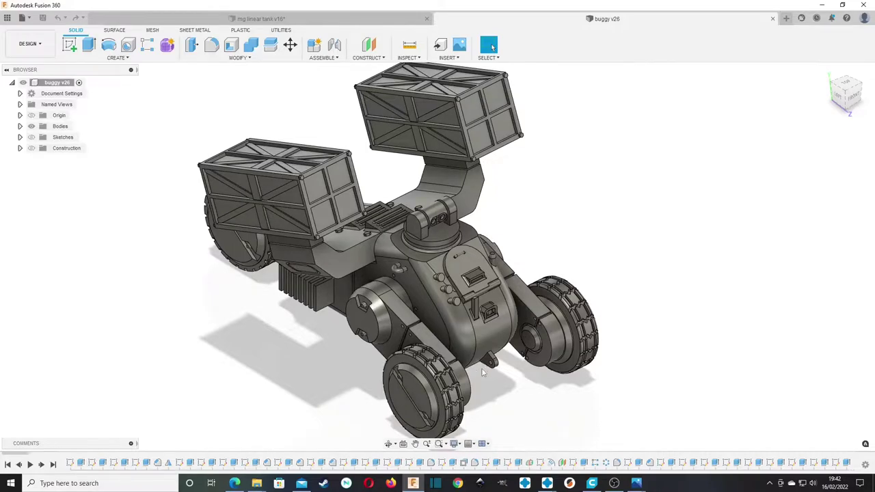
scroll(483, 373, "up", 4)
scroll(496, 360, "down", 3)
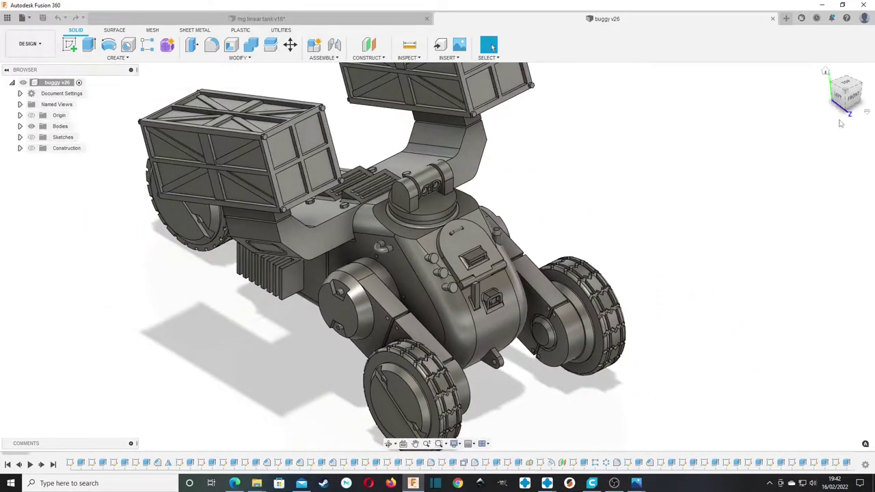
Step: Inspect the lamp housing, the upright post and the hinged hatch with its vision slot on the buggy's nose
left_click(826, 100)
scroll(513, 293, "up", 8)
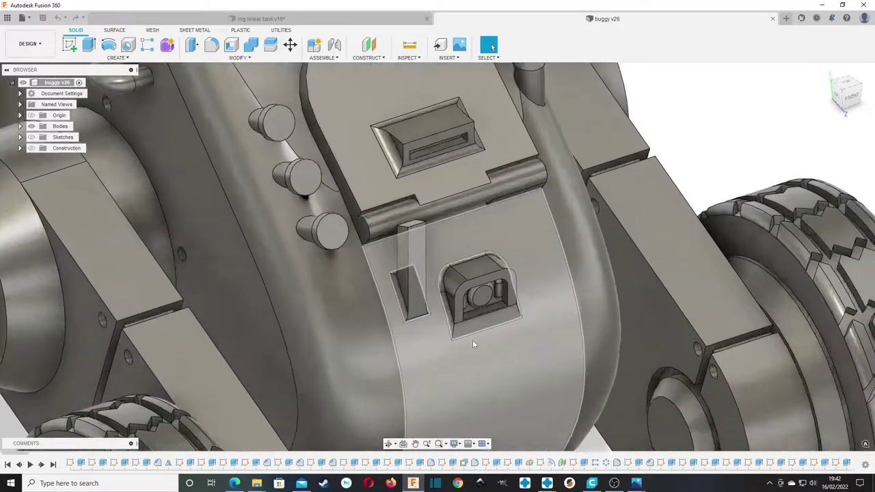
scroll(511, 261, "down", 8)
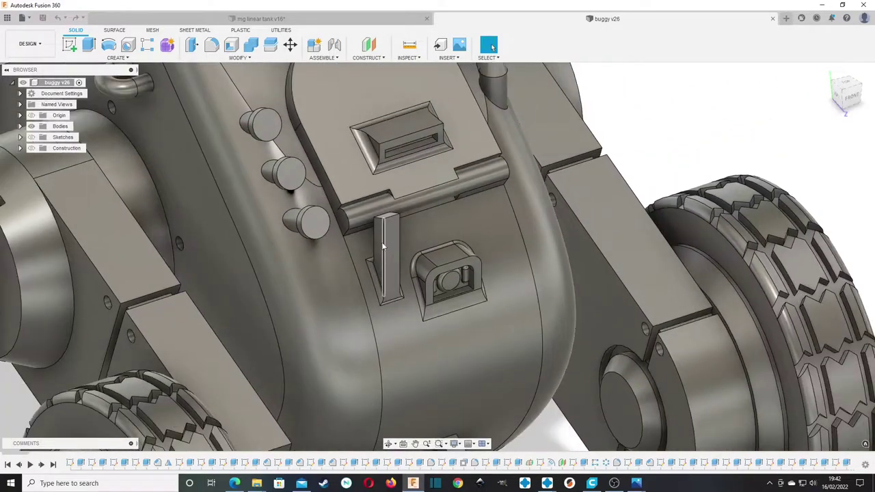
middle_click_drag(383, 246, 429, 333)
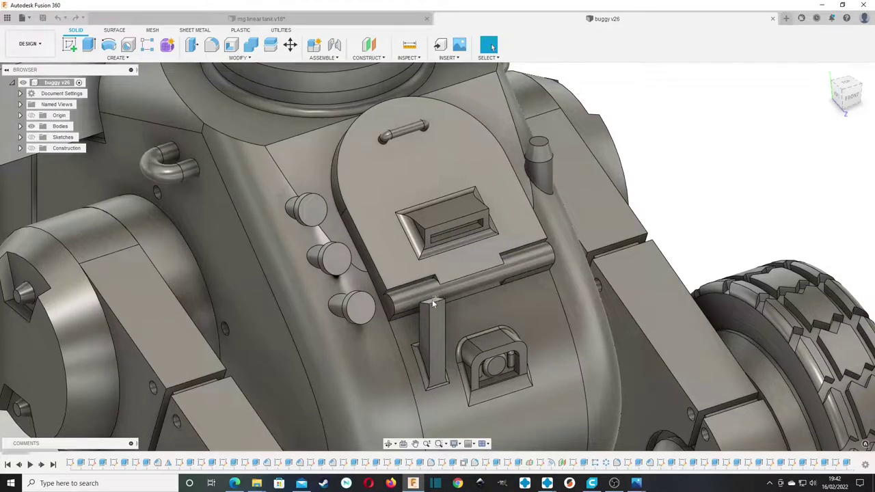
scroll(425, 304, "down", 2)
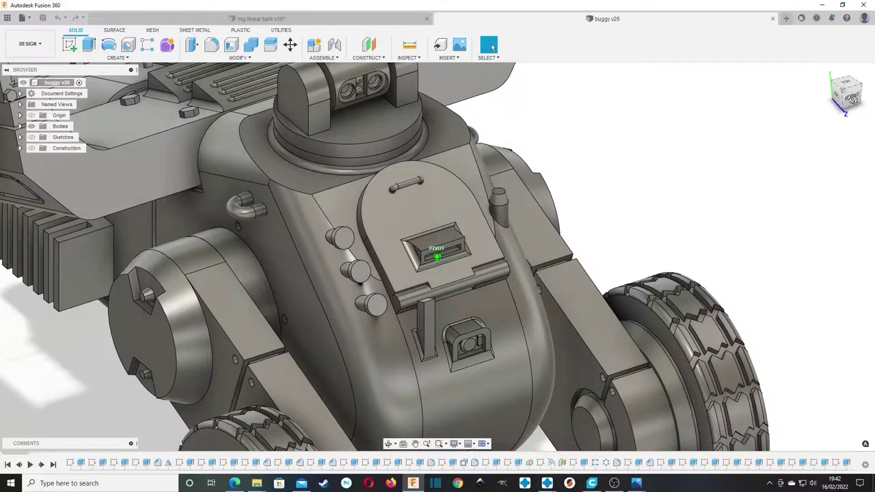
mouse_move(852, 100)
left_mouse_down()
mouse_move(846, 109)
mouse_move(821, 99)
mouse_move(835, 83)
mouse_move(852, 98)
left_mouse_up()
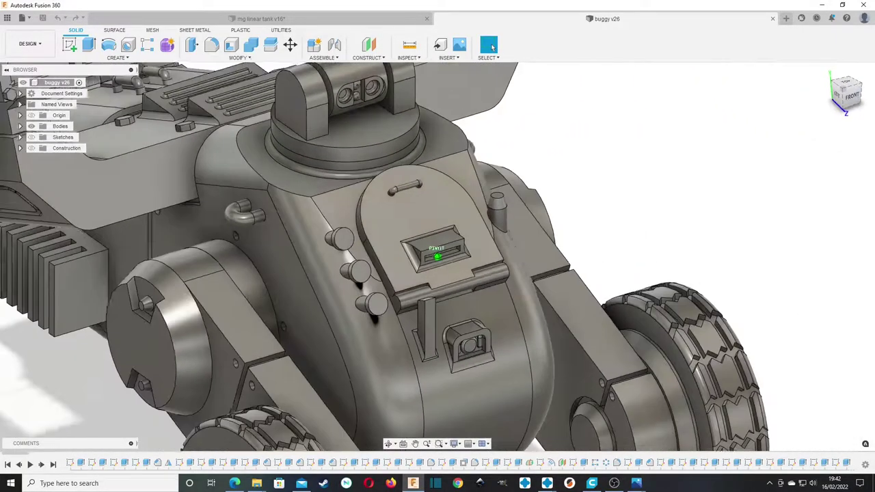
middle_click_drag(437, 256, 432, 255, "shift")
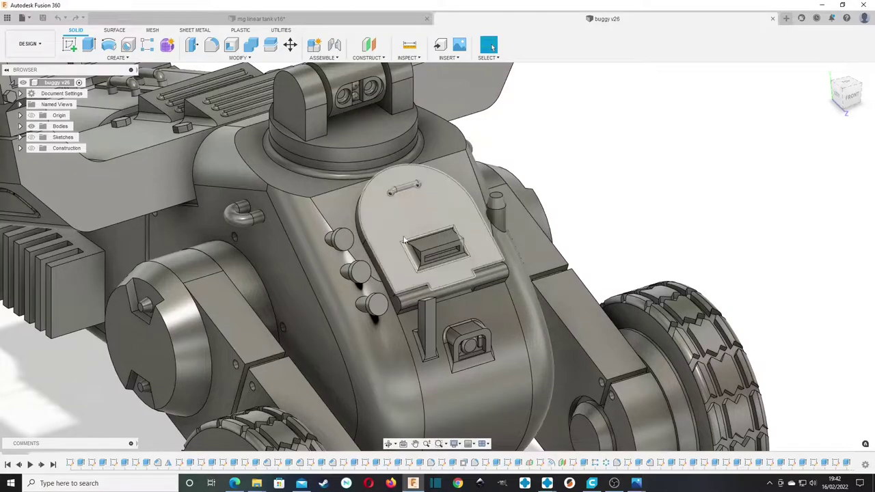
Step: Examine the three round knobs beside the hatch and the side plate with its grab handle on the buggy's left
middle_click_drag(421, 303, 511, 274)
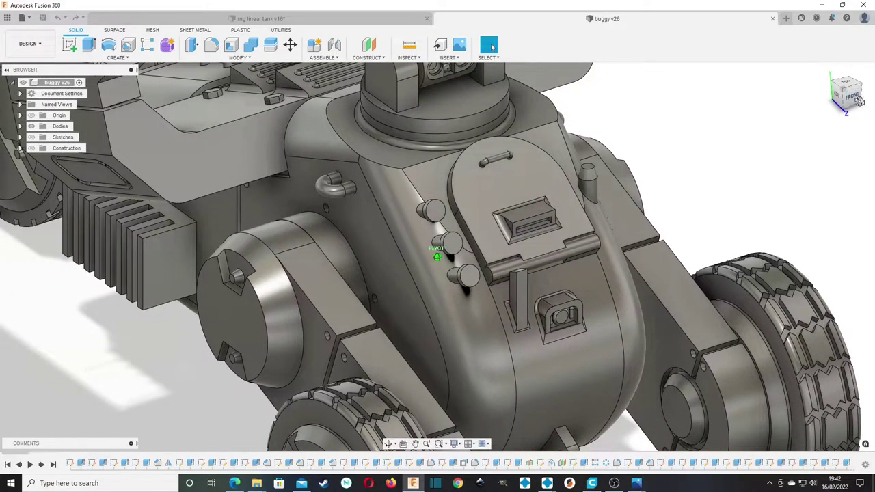
left_click_drag(860, 101, 816, 150)
scroll(451, 255, "down", 3)
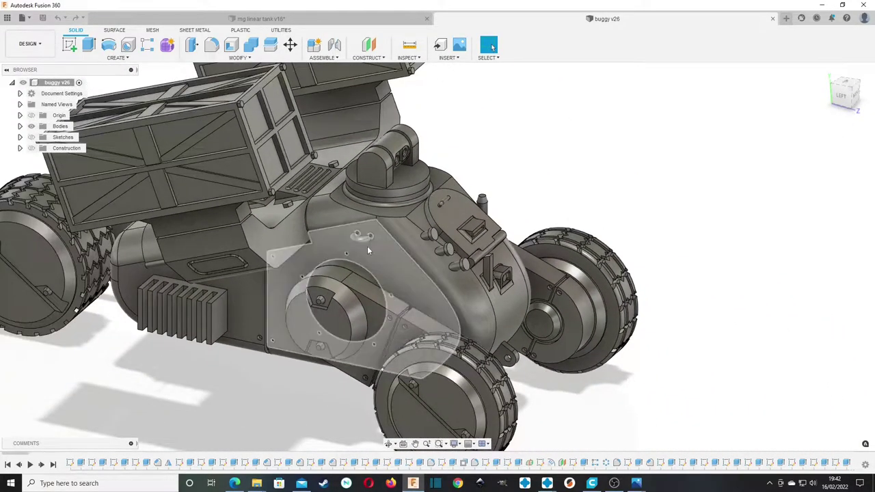
Step: Review the buggy's right side, the launcher boxes, and the vents and handled rear cover from behind
mouse_move(849, 101)
left_mouse_down()
mouse_move(773, 103)
mouse_move(782, 109)
mouse_move(765, 94)
left_mouse_up()
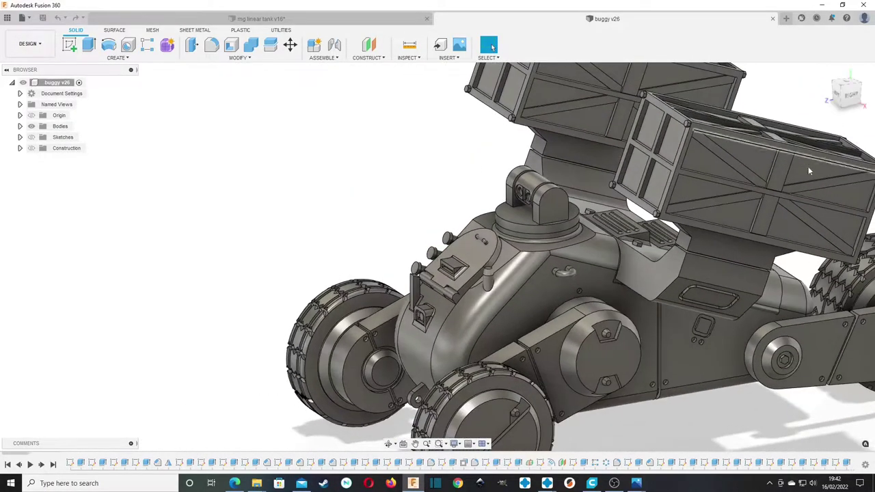
middle_click_drag(796, 223, 654, 139)
mouse_move(839, 98)
left_mouse_down()
mouse_move(815, 84)
mouse_move(874, 101)
mouse_move(828, 105)
mouse_move(800, 75)
mouse_move(753, 77)
left_mouse_up()
mouse_move(677, 171)
middle_mouse_down("shift")
mouse_move(752, 171)
mouse_move(753, 281)
middle_mouse_up("shift")
middle_click_drag(650, 226, 650, 260, "shift")
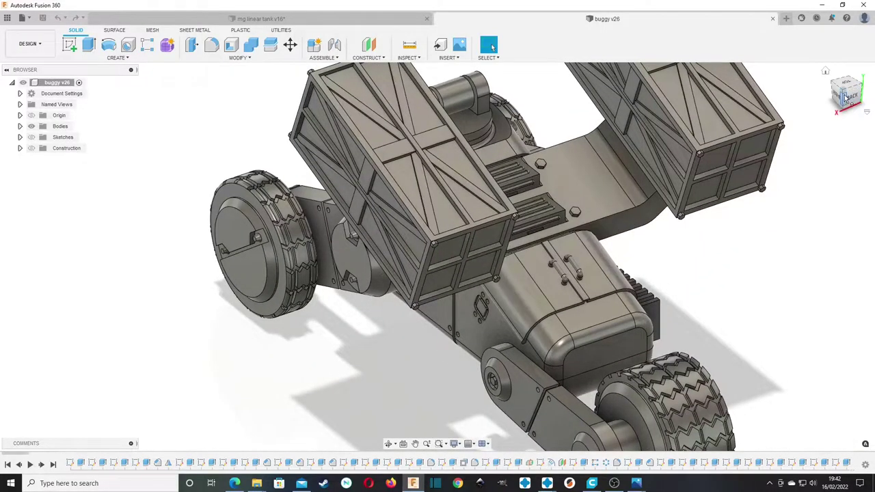
Step: Examine the small square hatch and the holes around it on the buggy's right side panel, behind the front hub
mouse_move(846, 98)
left_mouse_down()
mouse_move(863, 113)
mouse_move(863, 95)
left_mouse_up()
middle_click_drag(437, 250, 503, 220, "shift")
scroll(499, 279, "up", 7)
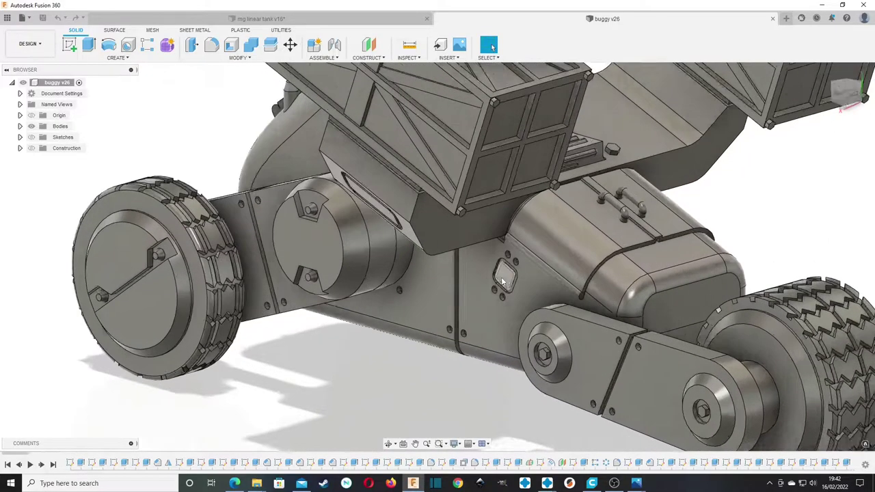
scroll(507, 277, "up", 3)
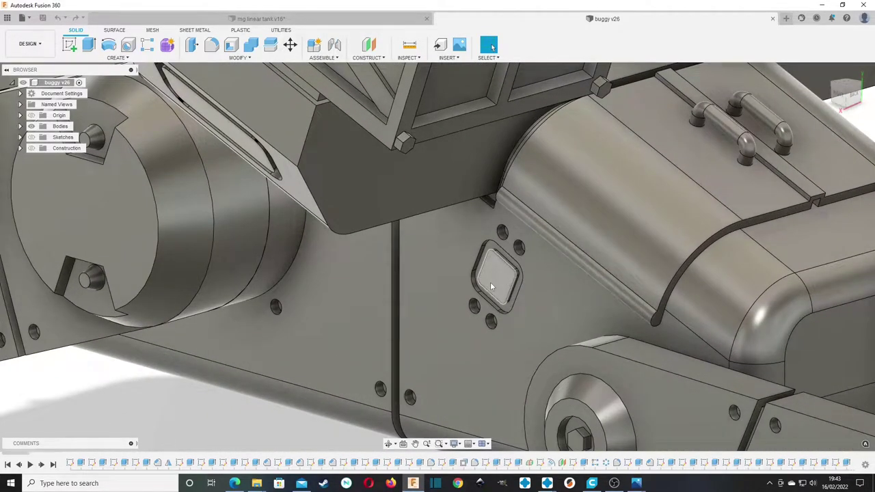
scroll(490, 284, "down", 3)
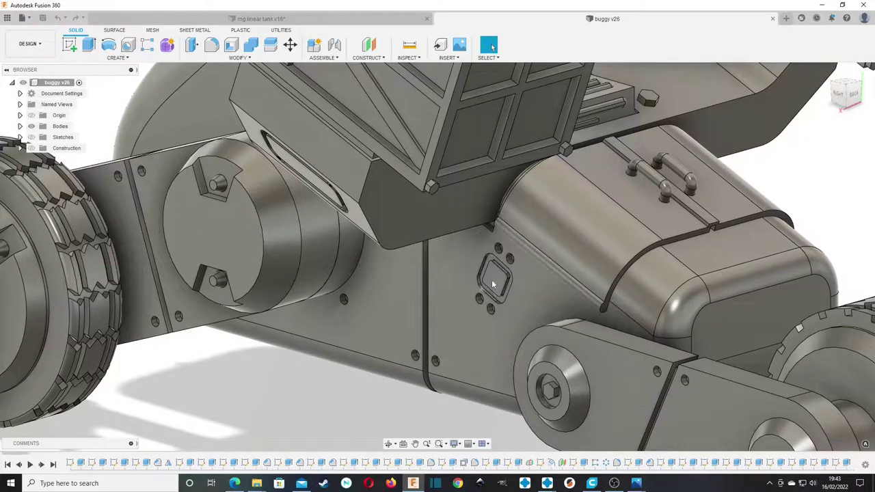
scroll(500, 279, "down", 5)
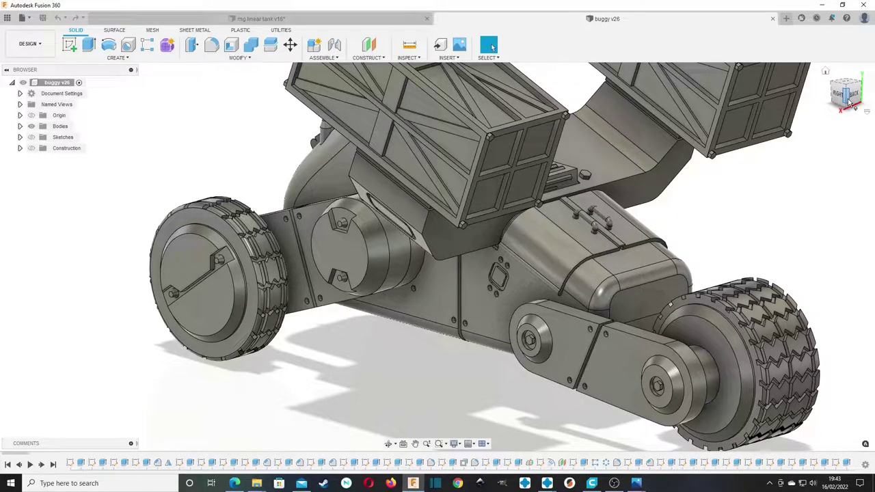
Step: Examine the finned radiator block on the buggy's left side, beside the rounded rear cover
left_click_drag(850, 102, 746, 97)
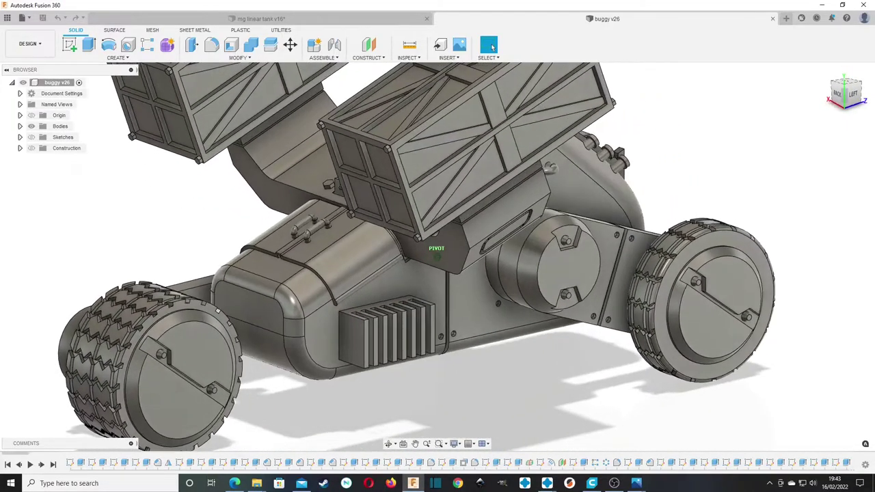
middle_click_drag(422, 298, 518, 217)
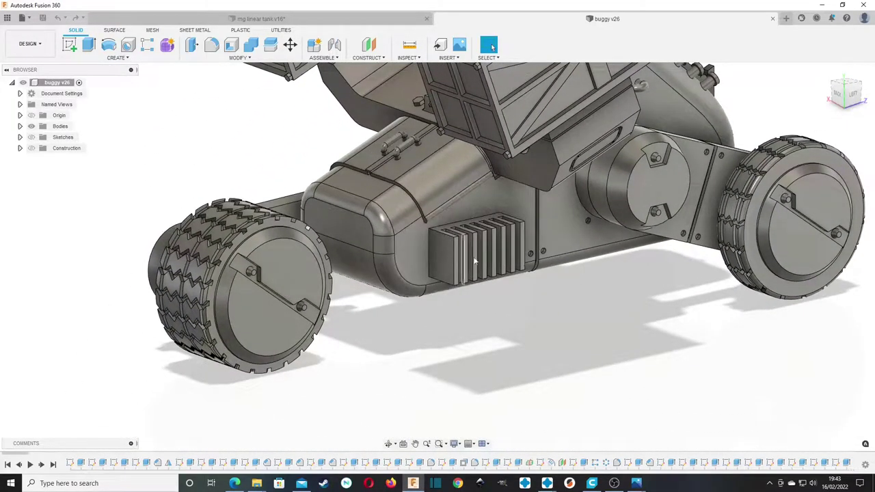
scroll(478, 260, "down", 3)
left_click_drag(846, 102, 846, 79)
middle_click_drag(444, 246, 536, 260, "shift")
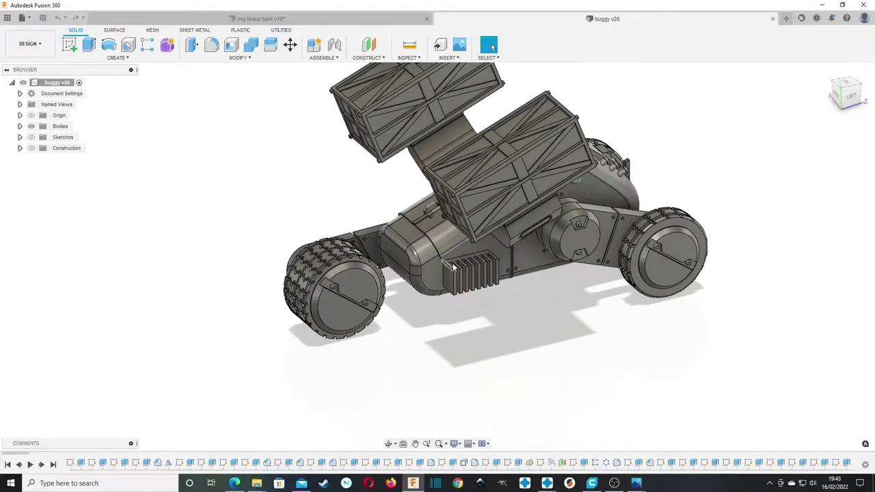
scroll(451, 266, "up", 4)
scroll(482, 262, "down", 4)
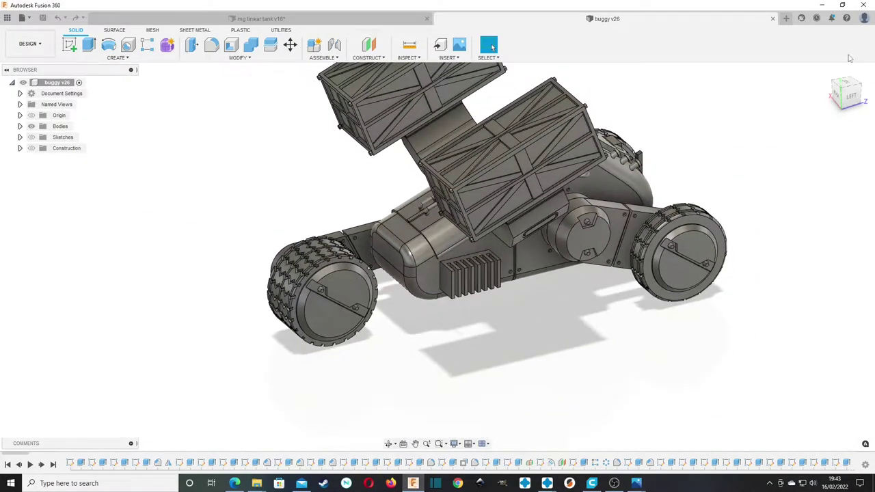
Step: Inspect the two slatted vents, the surrounding hex bolts and the handled rear cover from above
mouse_move(437, 256)
middle_mouse_down("shift")
mouse_move(441, 232)
mouse_move(615, 249)
mouse_move(629, 321)
middle_mouse_up("shift")
scroll(487, 214, "up", 5)
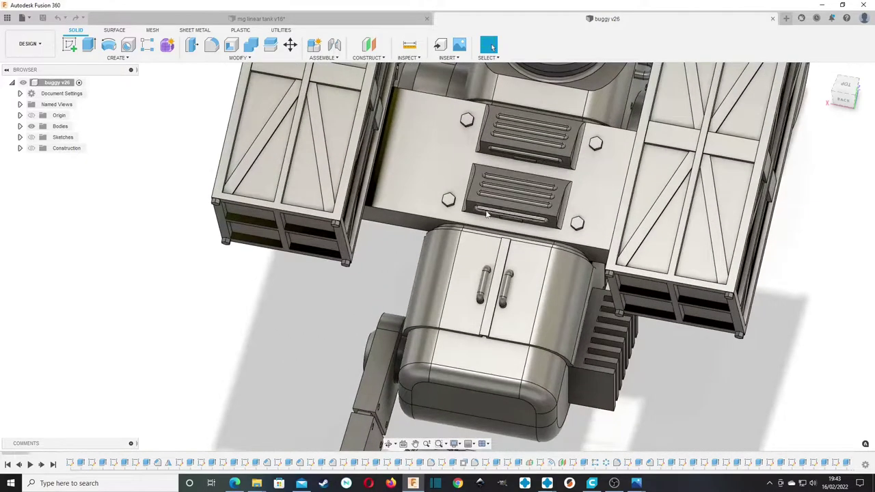
scroll(523, 207, "down", 3)
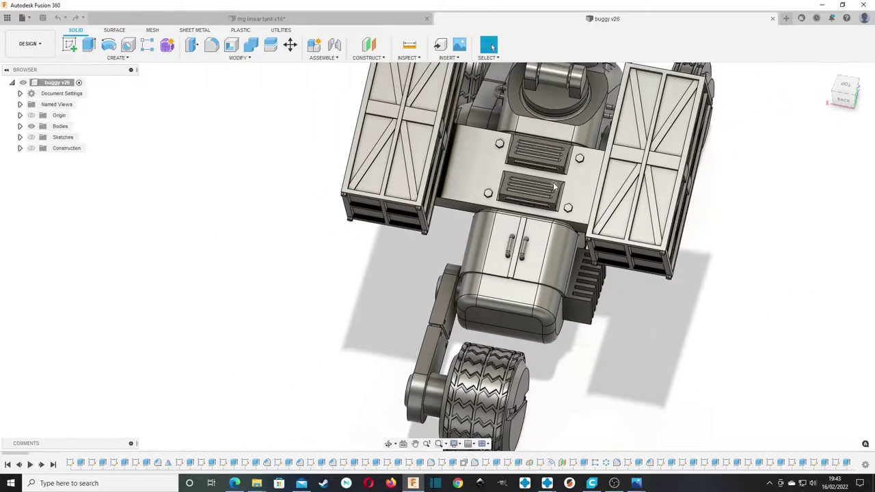
Step: Review the buggy's right side with its round front hub, side panel lines and linked rear arm
left_click_drag(835, 79, 868, 58)
middle_click_drag(568, 240, 571, 259, "shift")
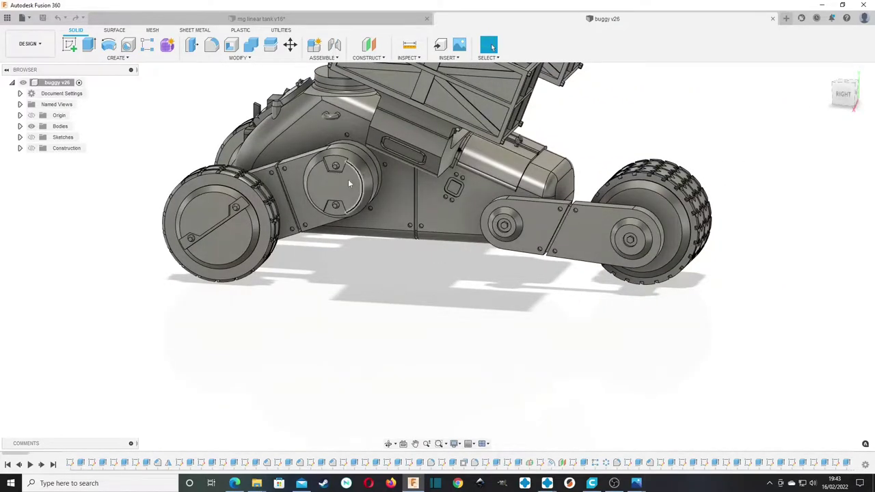
middle_click_drag(318, 186, 380, 169)
scroll(273, 207, "up", 3)
scroll(335, 186, "down", 3)
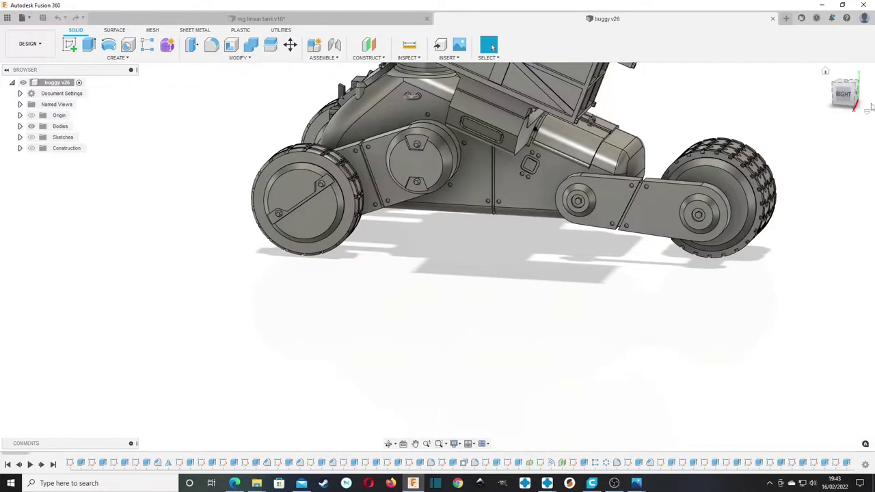
left_click_drag(841, 101, 835, 111)
middle_click_drag(398, 318, 322, 417)
scroll(317, 281, "down", 3)
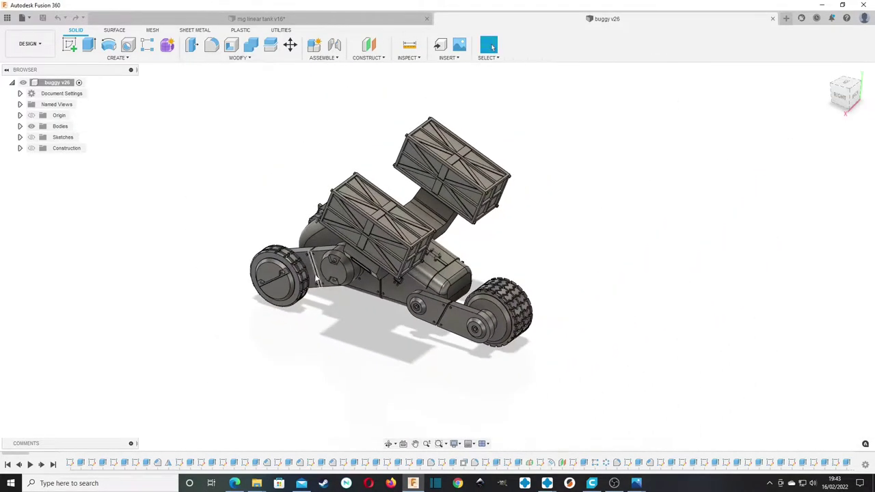
scroll(32, 251, "up", 2)
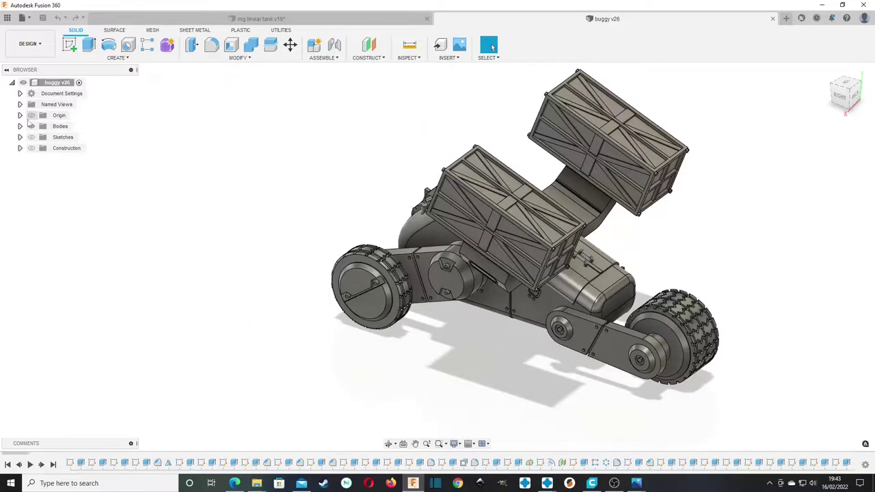
Step: Expand the Bodies folder, swap the senser body for the radar body, and restore the home view
left_click(19, 127)
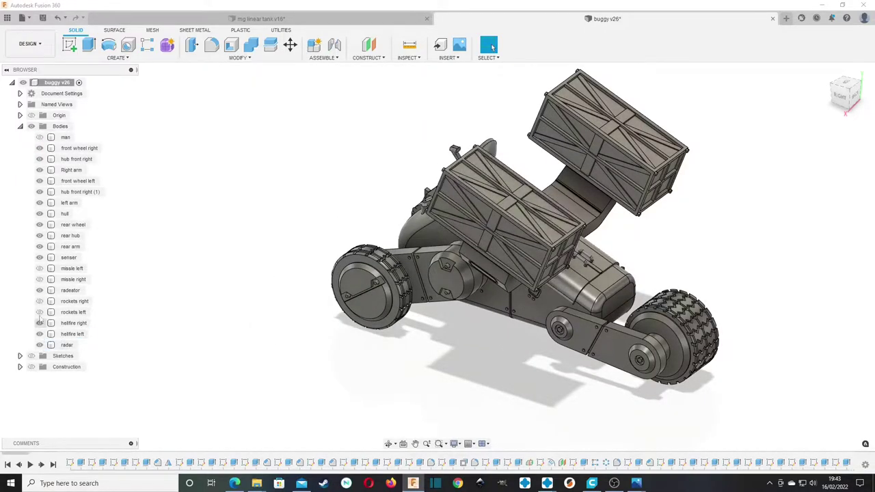
left_click(39, 280)
left_click(39, 291)
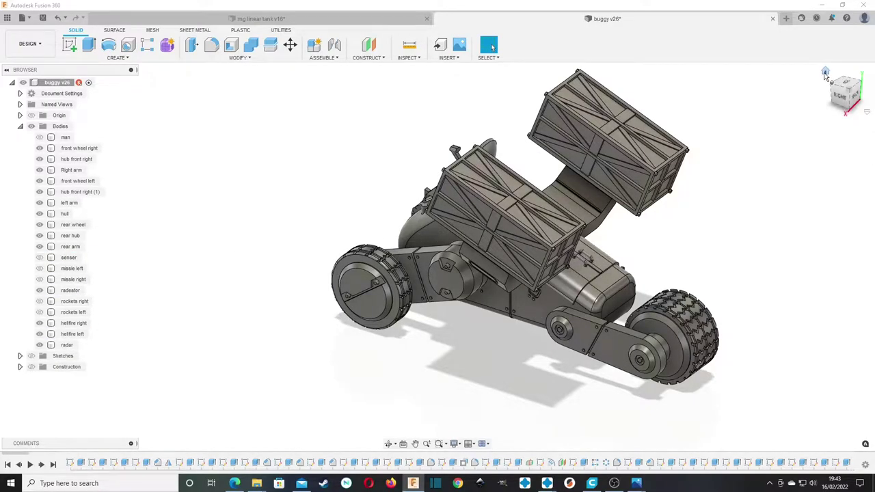
left_click(825, 73)
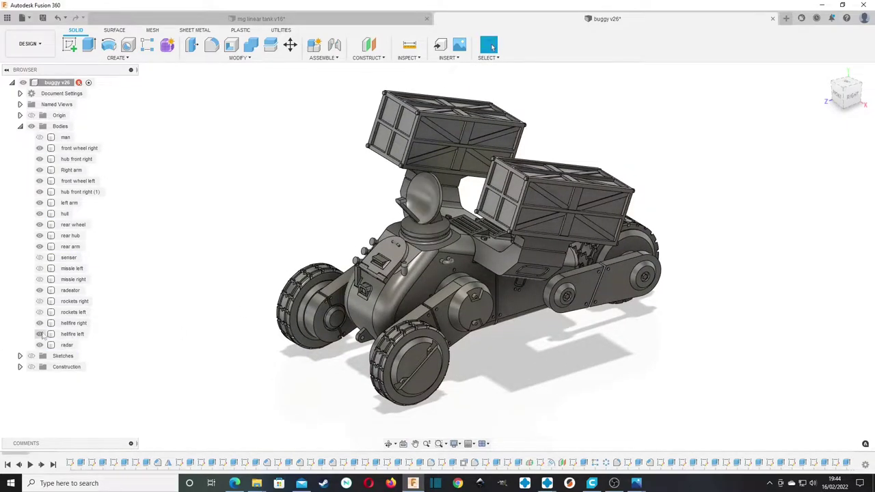
Step: Show the missile left and missile right bodies and hide the hellfire left and hellfire right bodies
left_click(39, 268)
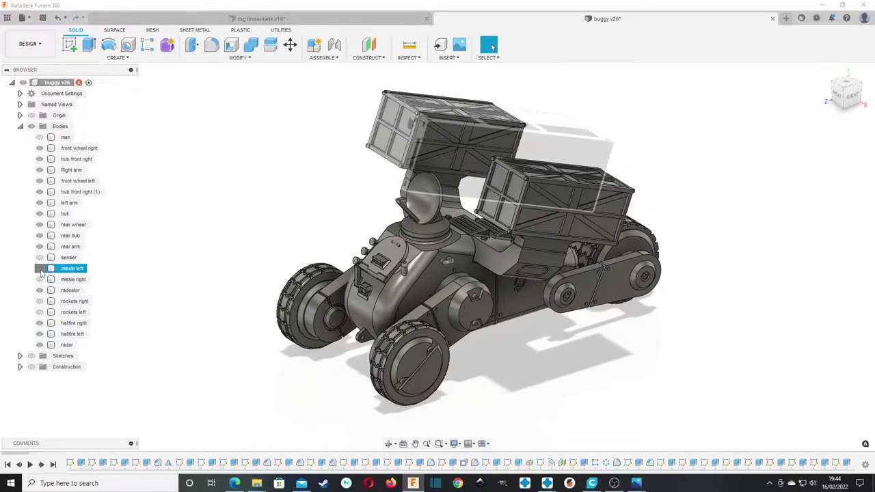
left_click(39, 279)
left_click(39, 334)
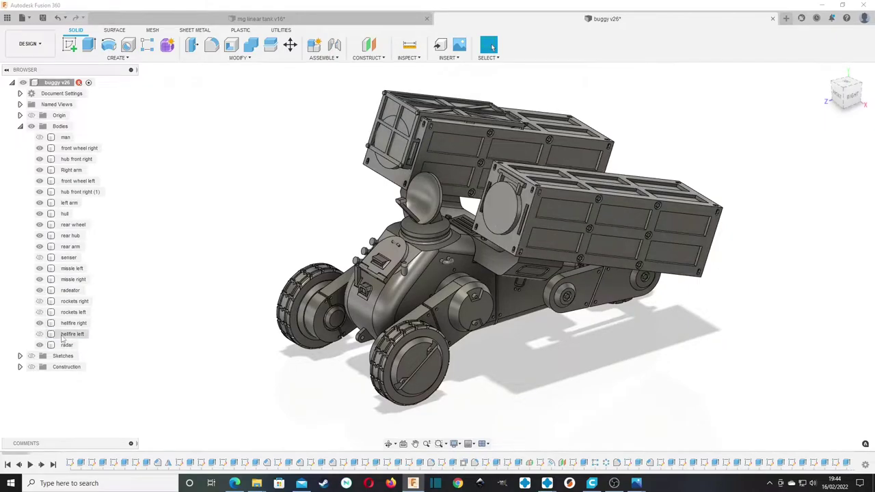
left_click(39, 322)
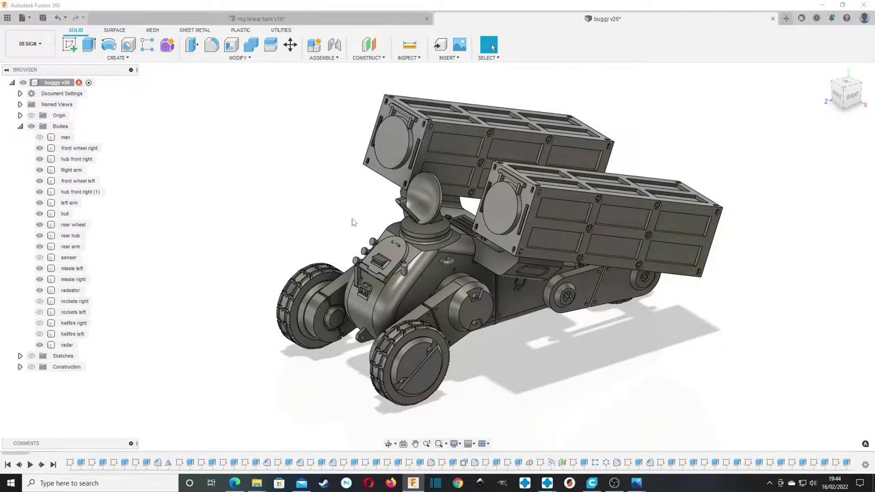
Step: Inspect the slotted holes at the front corner of the right missile box and its recessed panels
mouse_move(825, 90)
left_mouse_down()
mouse_move(789, 74)
mouse_move(704, 71)
mouse_move(845, 90)
mouse_move(807, 123)
left_mouse_up()
middle_click_drag(711, 159, 614, 197)
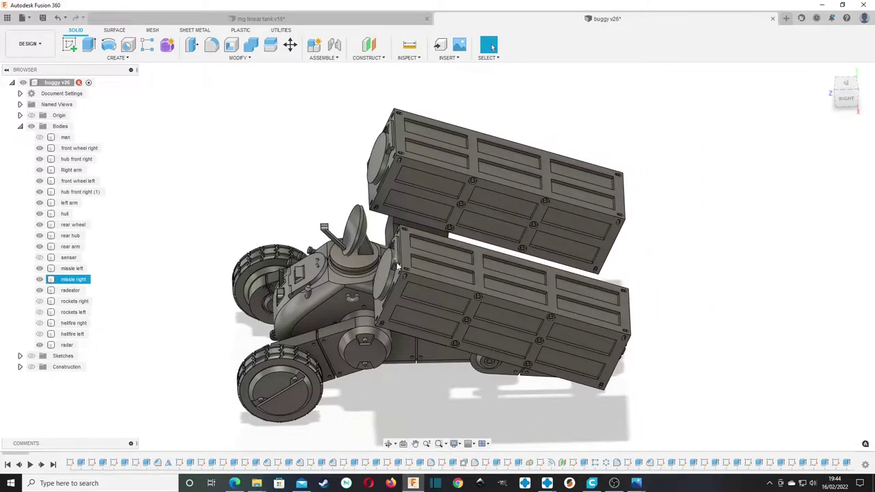
scroll(410, 277, "up", 12)
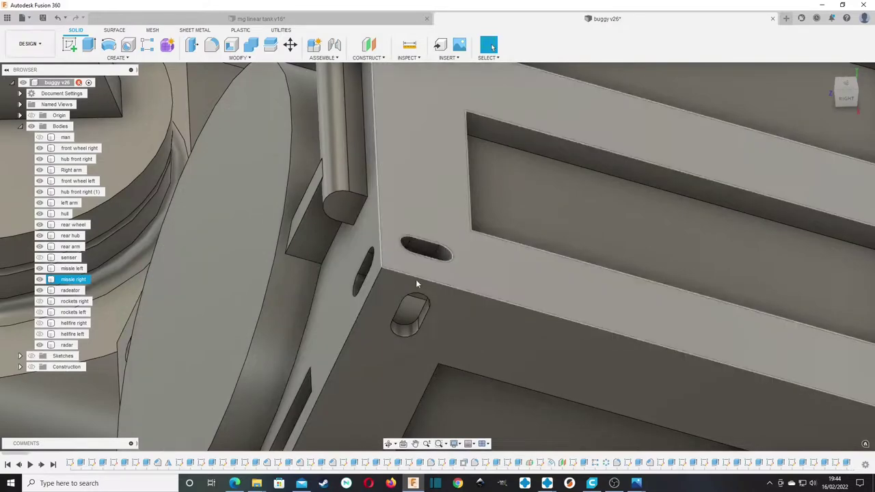
scroll(438, 236, "down", 8)
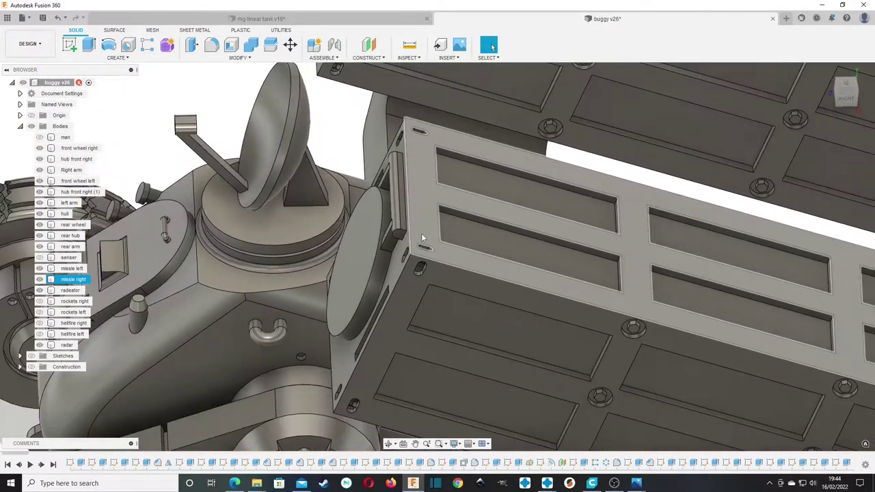
scroll(422, 238, "down", 5)
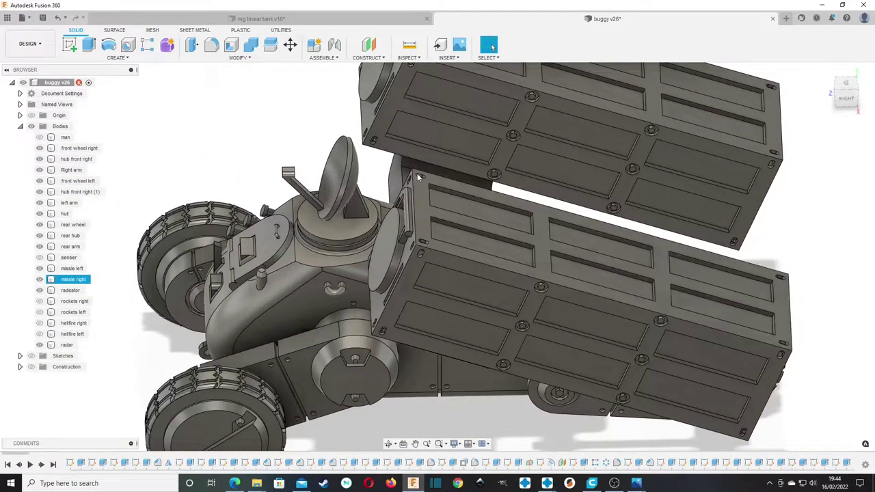
scroll(417, 180, "down", 5)
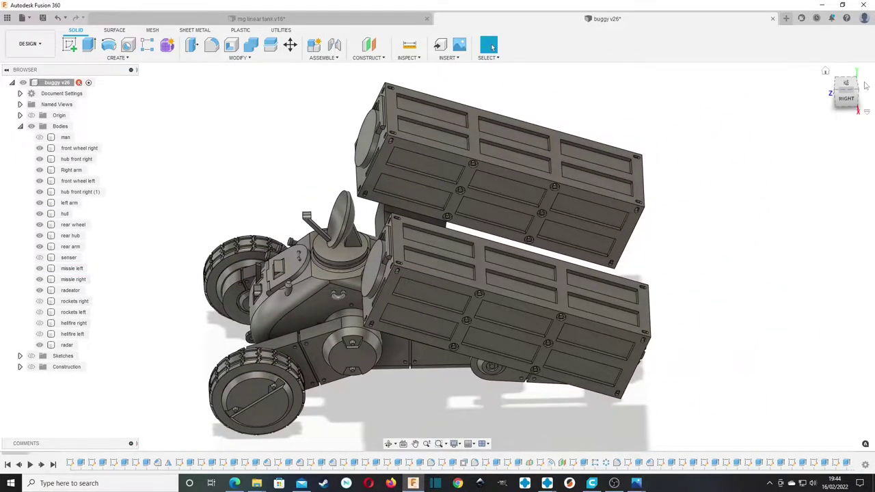
Step: Review the missile boxes with their round front covers and mounting from the buggy's front and left side
mouse_move(846, 94)
left_mouse_down()
mouse_move(817, 85)
mouse_move(863, 84)
left_mouse_up()
mouse_move(359, 258)
middle_mouse_down("shift")
mouse_move(311, 258)
mouse_move(410, 259)
mouse_move(328, 258)
mouse_move(363, 346)
middle_mouse_up("shift")
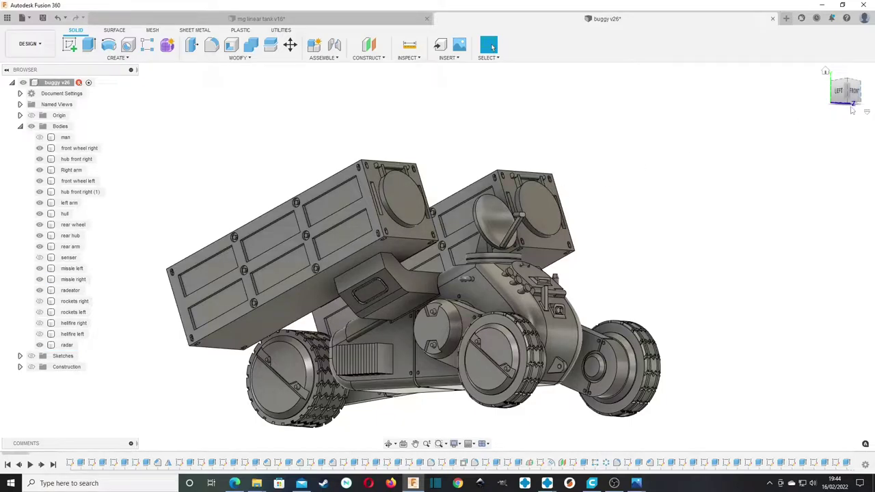
mouse_move(506, 260)
middle_mouse_down("shift")
mouse_move(396, 236)
mouse_move(331, 266)
mouse_move(472, 294)
mouse_move(513, 311)
mouse_move(537, 338)
middle_mouse_up("shift")
mouse_move(259, 205)
middle_mouse_down("shift")
mouse_move(273, 281)
mouse_move(191, 280)
mouse_move(350, 266)
middle_mouse_up("shift")
scroll(282, 369, "down", 1)
middle_click_drag(281, 370, 374, 297)
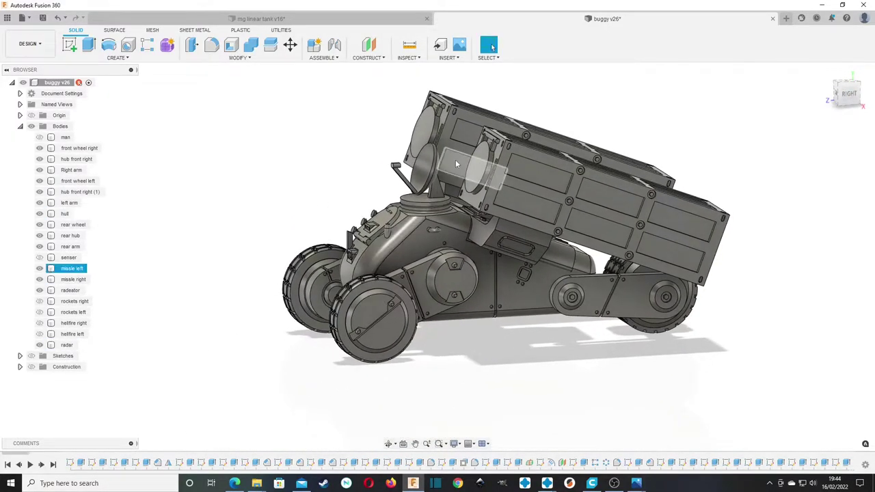
Step: Examine the vertical panel groove and its adjacent holes on the hull's right side, briefly selecting the groove face
left_click(846, 98)
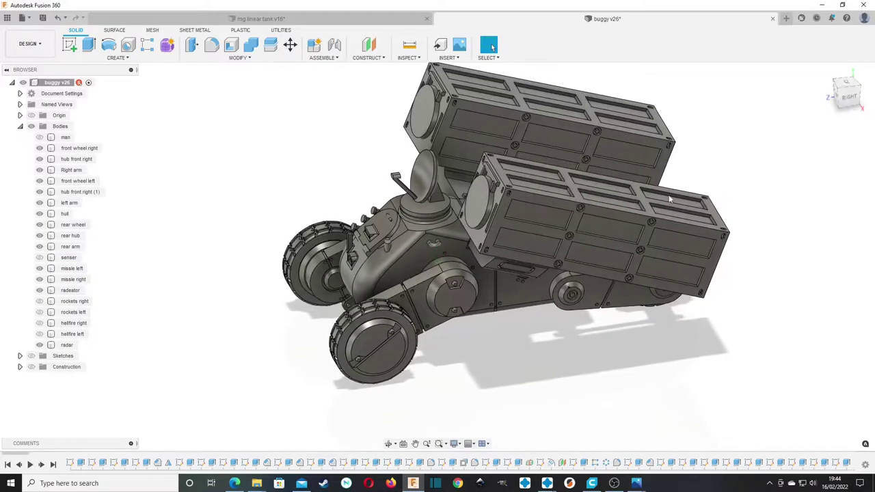
scroll(506, 262, "up", 5)
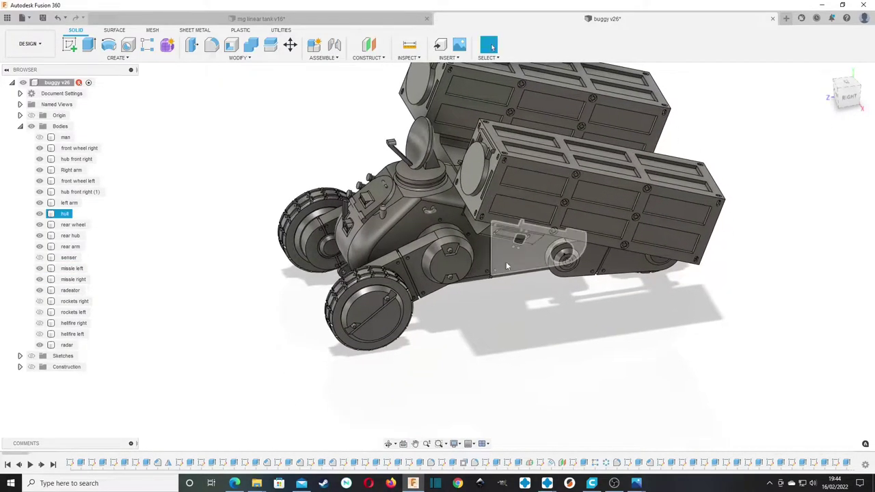
scroll(484, 273, "up", 4)
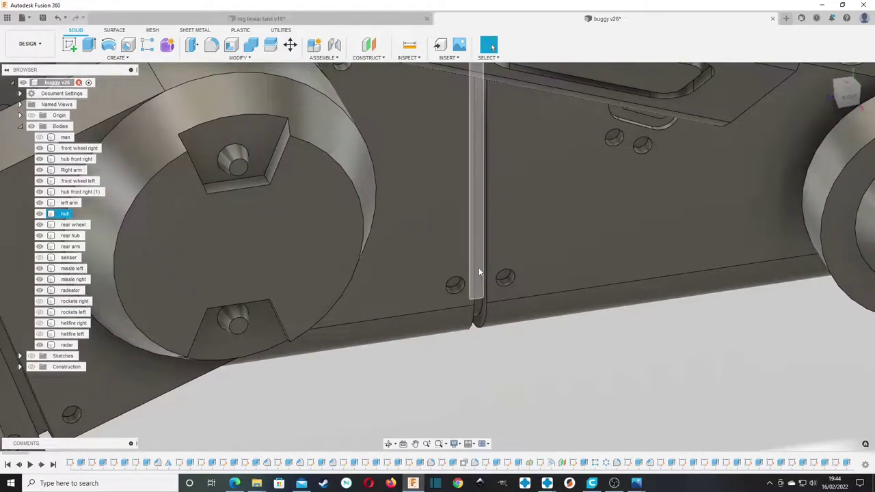
scroll(480, 263, "down", 4)
left_click(481, 269)
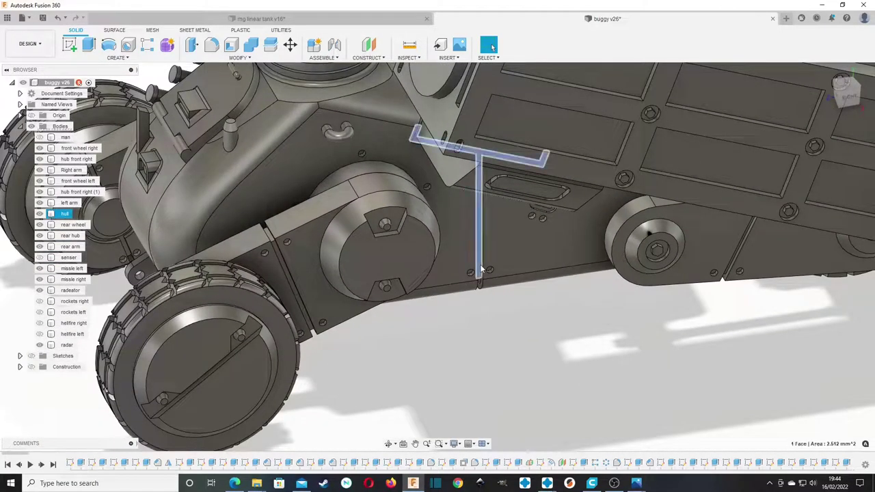
left_click(481, 267)
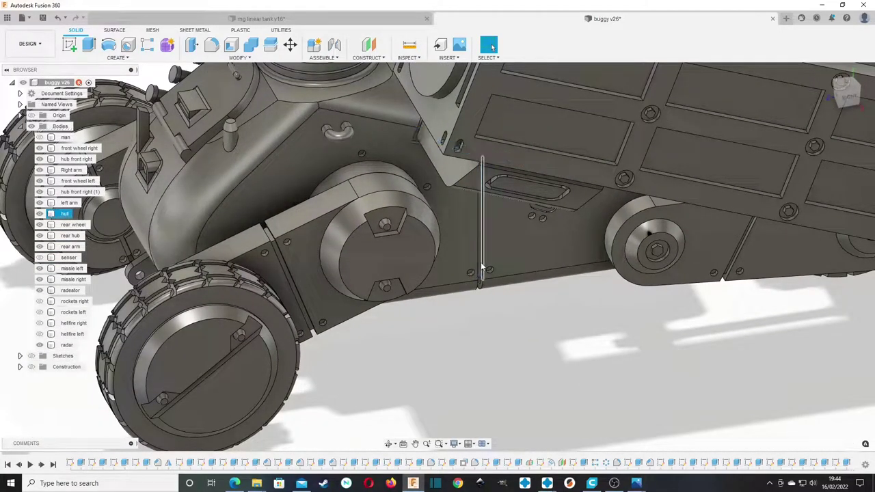
scroll(481, 267, "down", 3)
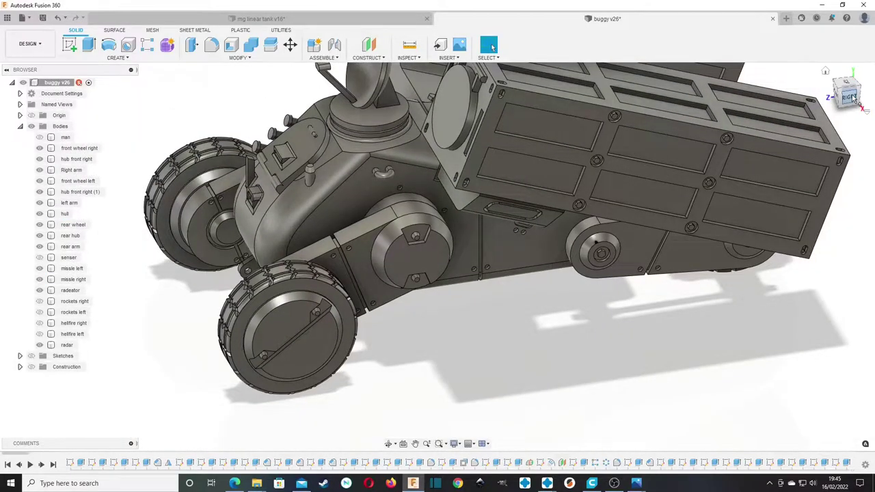
mouse_move(850, 97)
left_mouse_down()
mouse_move(871, 99)
mouse_move(846, 84)
mouse_move(871, 97)
left_mouse_up()
mouse_move(657, 240)
middle_mouse_down("shift")
mouse_move(597, 271)
mouse_move(579, 265)
mouse_move(592, 271)
middle_mouse_up("shift")
Step: Switch to Edge to view the paneled spaceship part in Adam Savage's paneling video, and return to Fusion 360
left_click(234, 484)
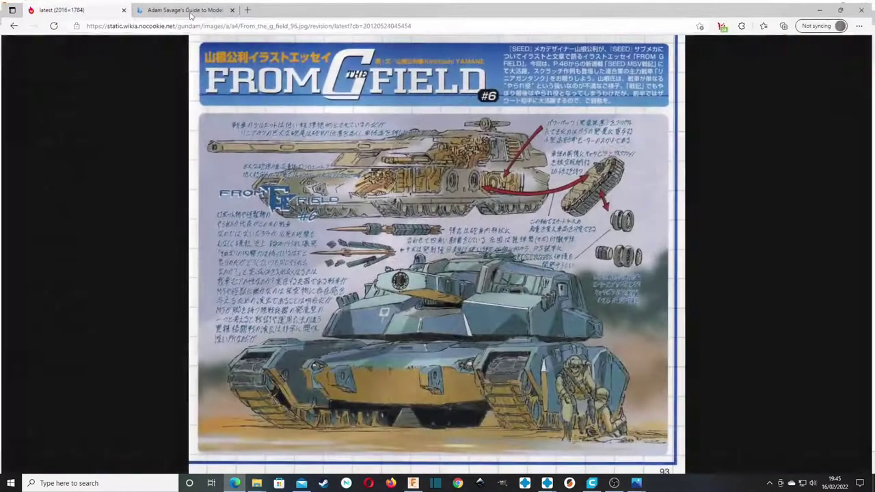
left_click(181, 7)
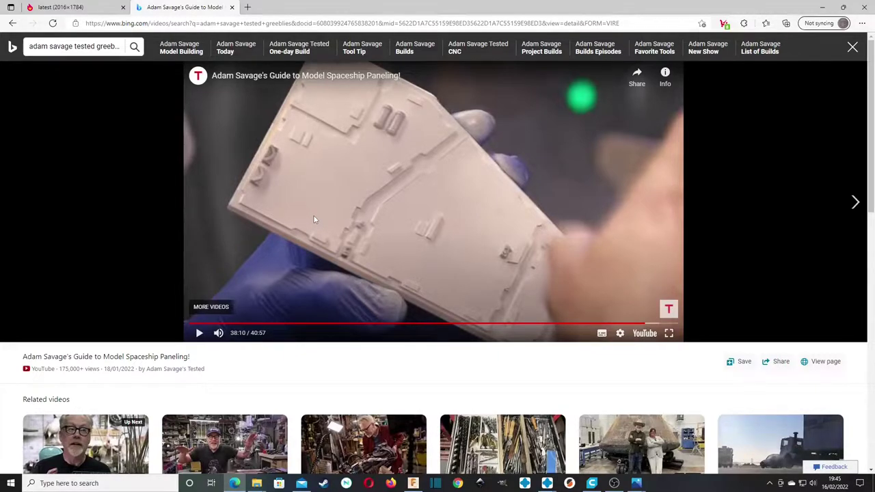
left_click(413, 483)
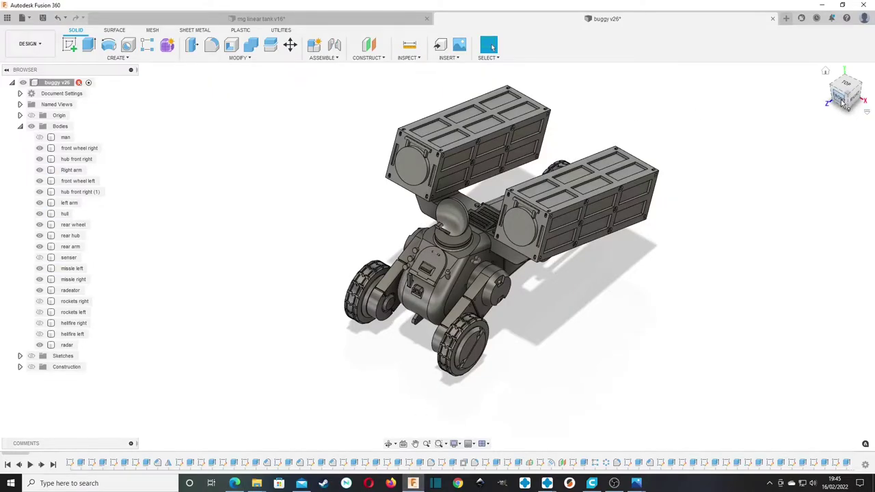
Step: Review the whole buggy with its radar dish and missile boxes from the front, right side and rear
mouse_move(843, 100)
left_mouse_down()
mouse_move(776, 83)
mouse_move(818, 57)
mouse_move(840, 94)
left_mouse_up()
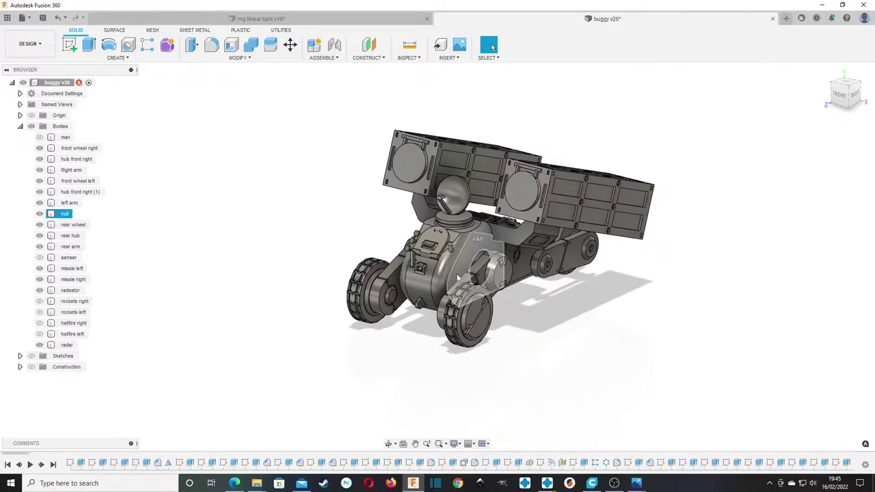
mouse_move(846, 101)
left_mouse_down()
mouse_move(866, 113)
mouse_move(840, 112)
mouse_move(831, 130)
mouse_move(798, 116)
left_mouse_up()
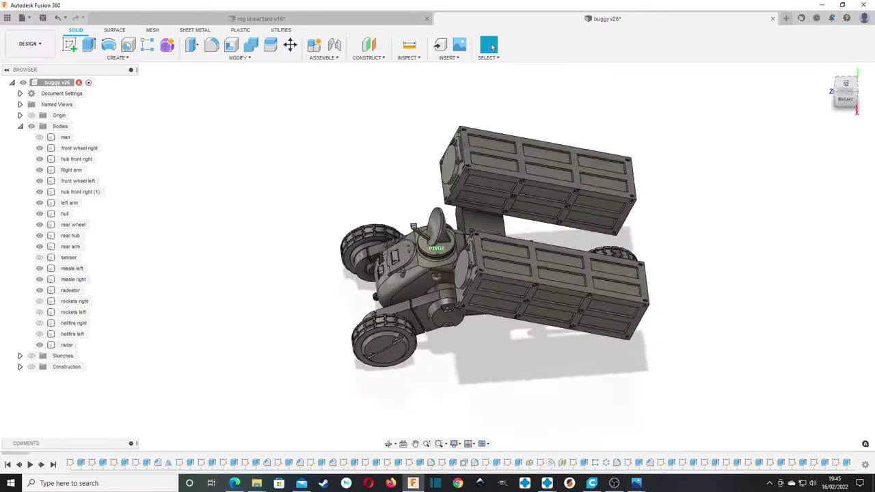
middle_click_drag(615, 226, 668, 201, "shift")
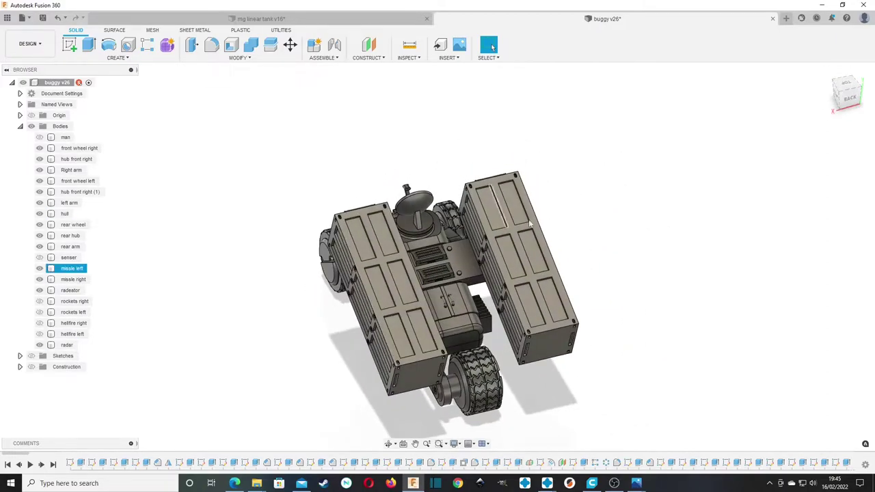
left_click(850, 101)
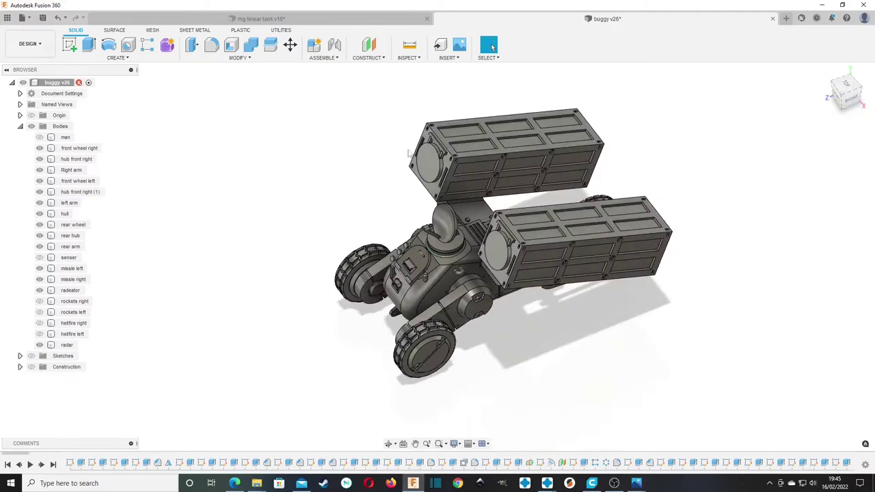
middle_click_drag(445, 236, 417, 256)
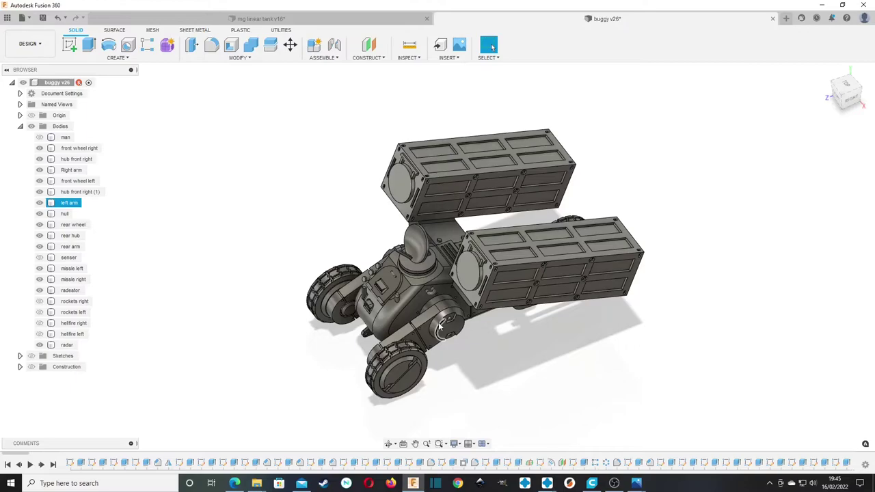
scroll(402, 303, "up", 3)
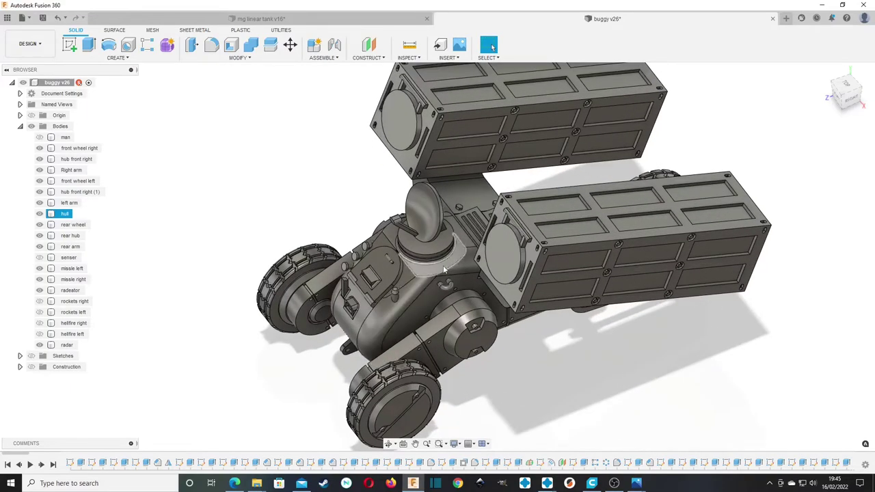